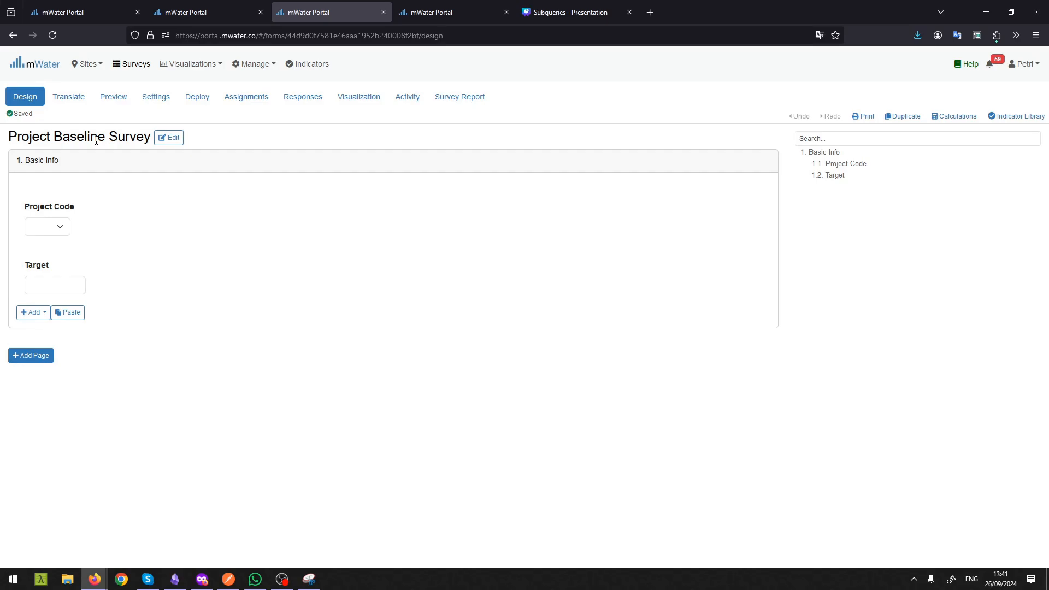
# Examine the Project Code options and the Target question in the Project Baseline Survey design.
pyautogui.click(58, 229)
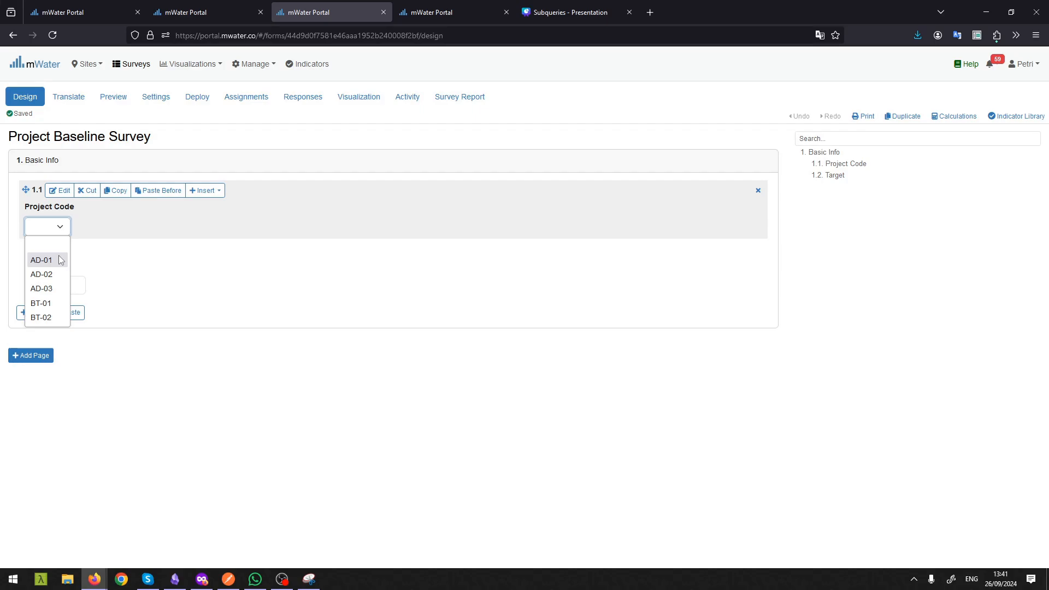
pyautogui.click(86, 295)
pyautogui.click(74, 287)
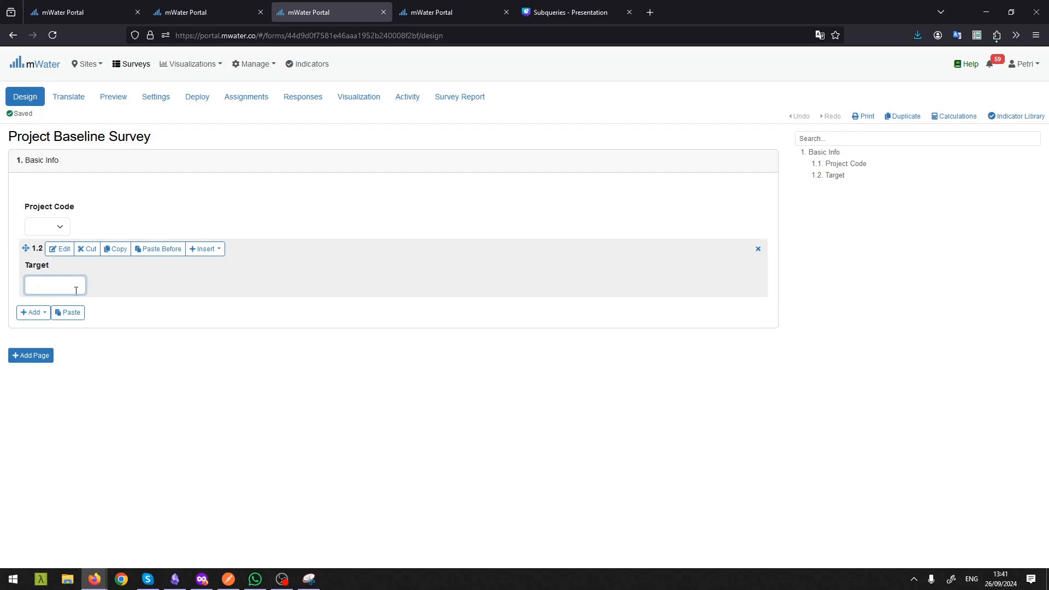
# Examine the Project Code options, Date and Achievement questions in the Project Achievement Survey design.
pyautogui.click(436, 11)
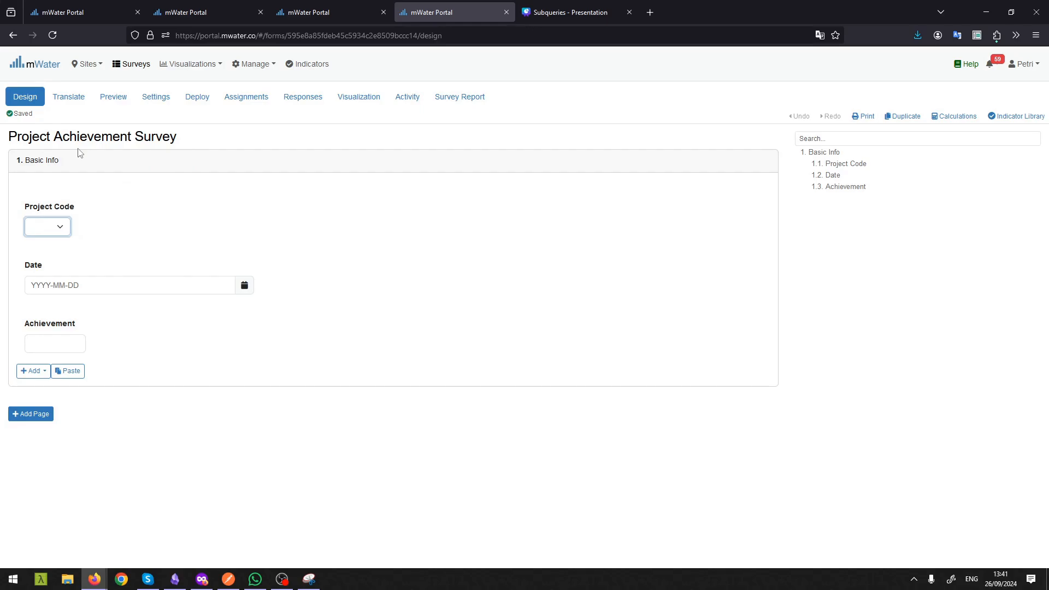
pyautogui.click(51, 227)
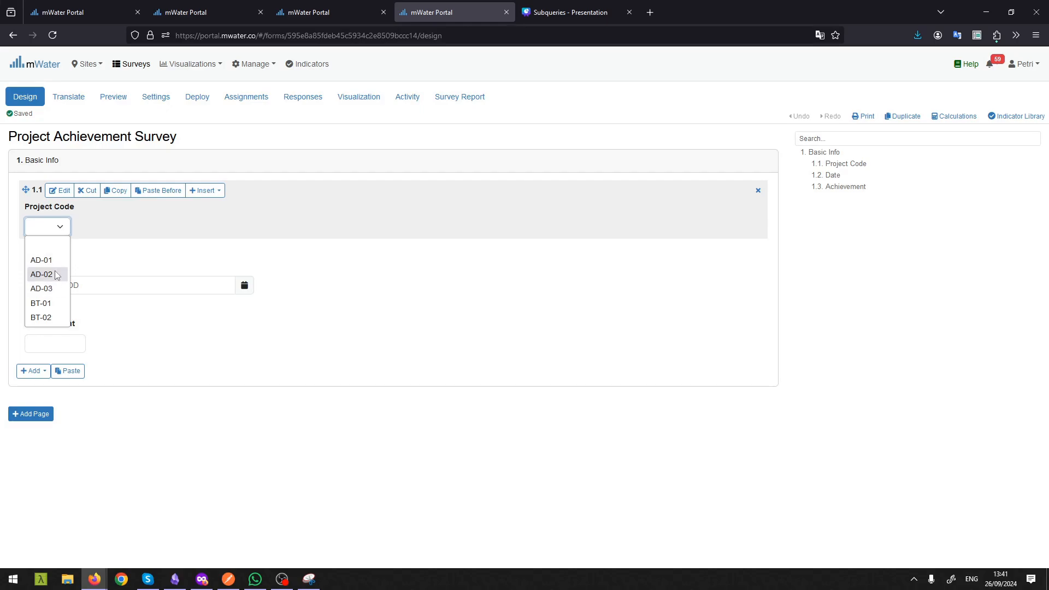
pyautogui.click(172, 320)
pyautogui.click(55, 345)
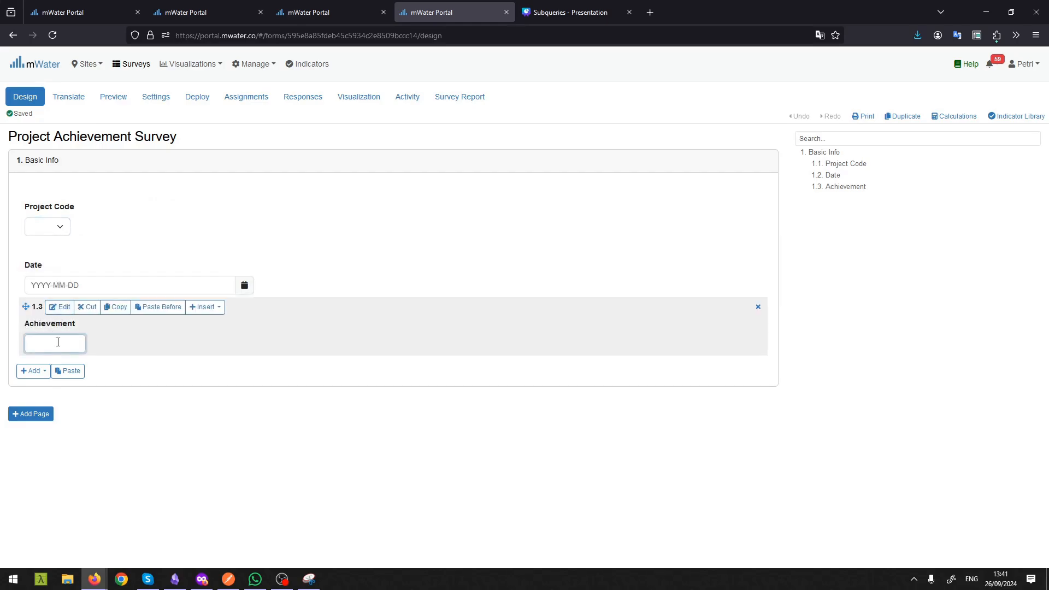
# Review the target versus achievement chart and table on the Baseline to achievement dashboard.
pyautogui.click(103, 11)
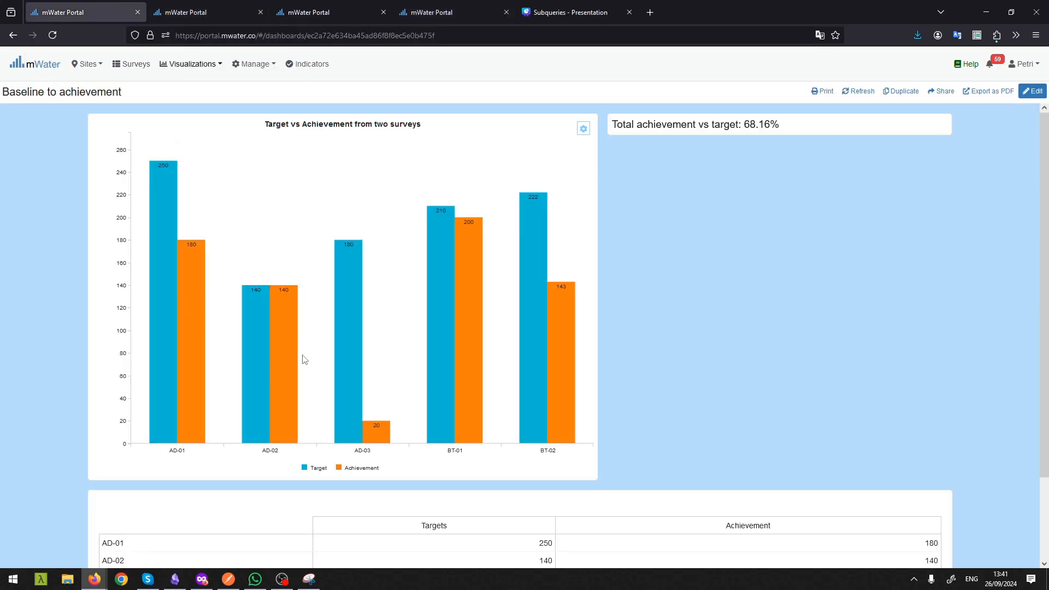
pyautogui.scroll(-2, 328, 377)
pyautogui.scroll(2, 578, 485)
# Create a new dashboard and save it under the name "Series and subqueries".
pyautogui.click(186, 12)
pyautogui.click(191, 64)
pyautogui.click(196, 103)
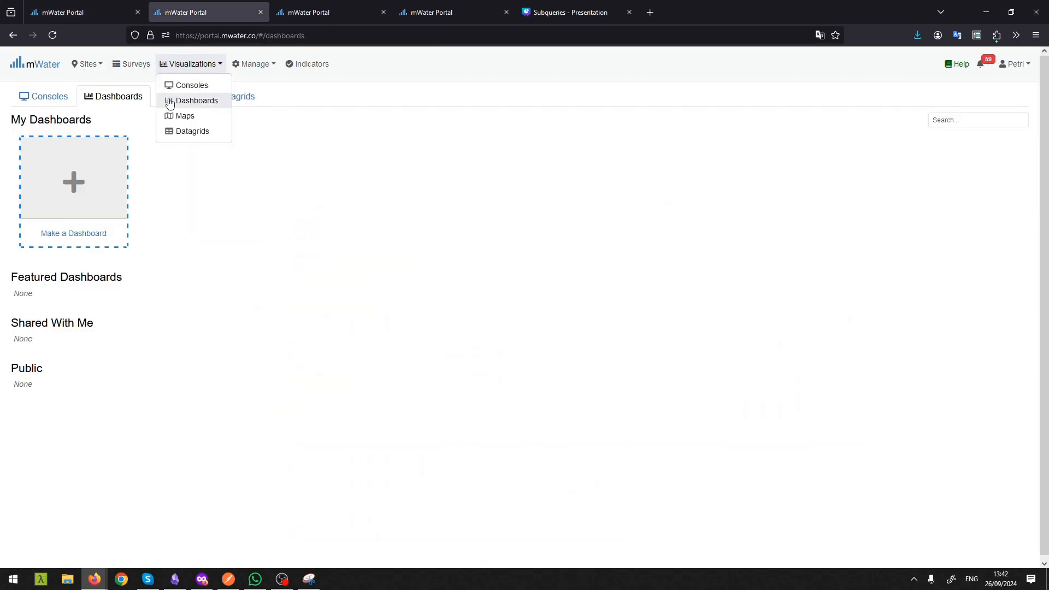
pyautogui.click(40, 171)
pyautogui.click(19, 89)
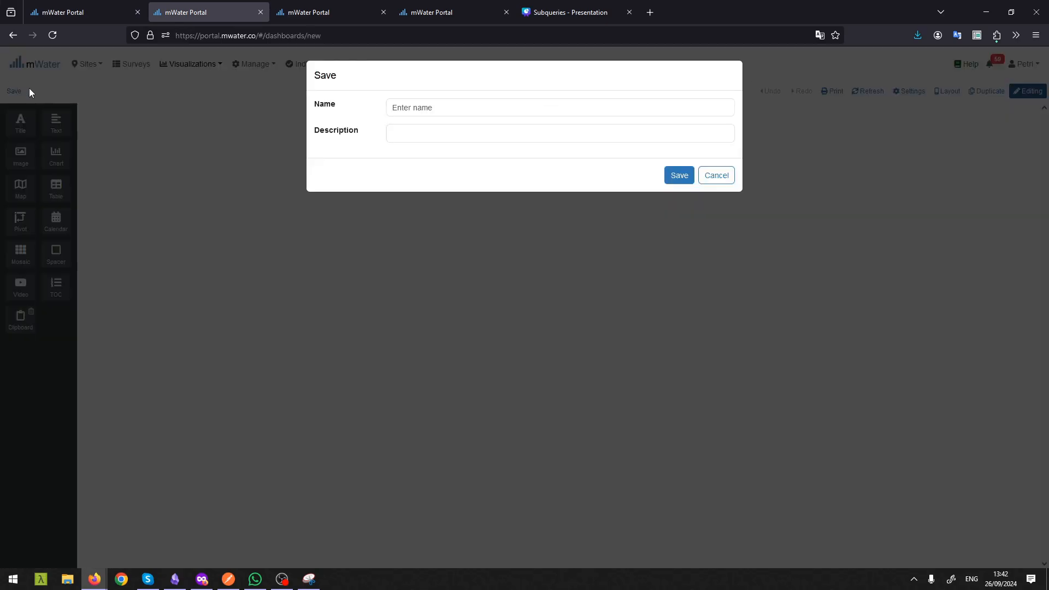
pyautogui.click(466, 103)
pyautogui.write('Series and subqueries')
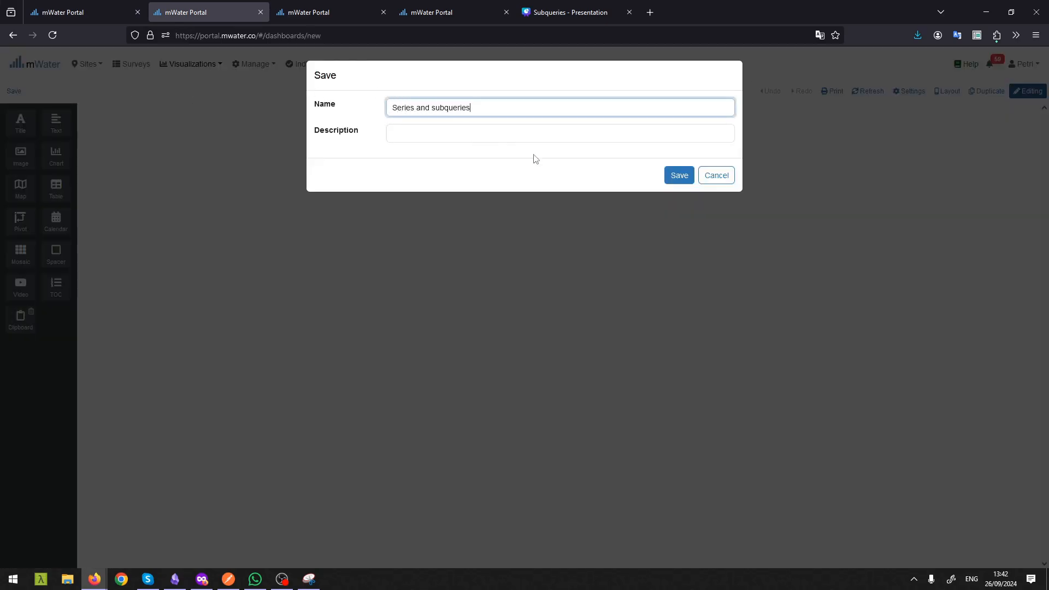
pyautogui.click(678, 176)
# Add a chart widget to the empty dashboard and choose Project Baseline Survey as its data source.
pyautogui.moveTo(69, 166); pyautogui.dragTo(278, 138)
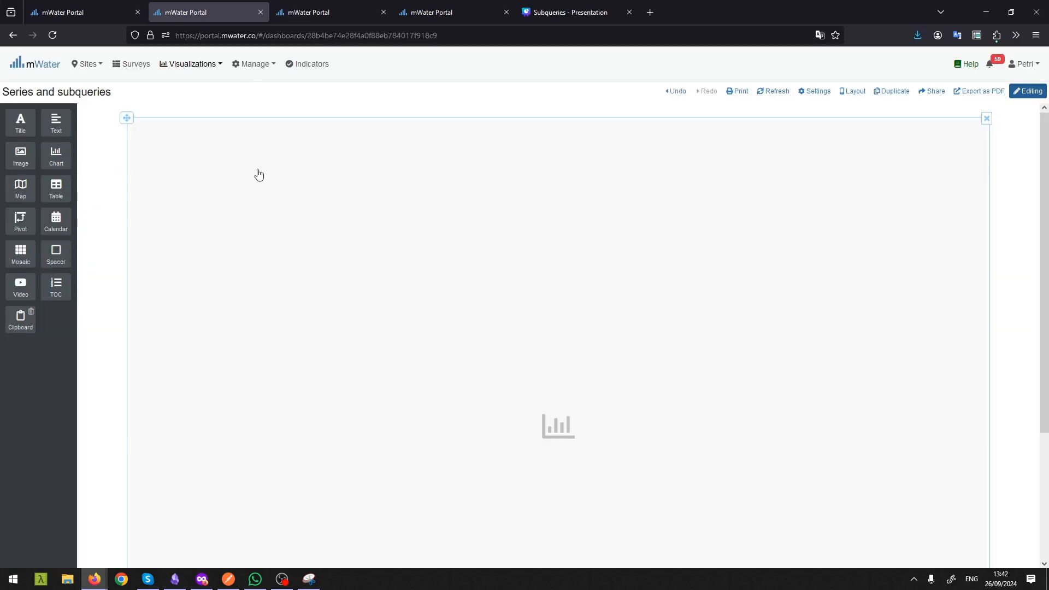
pyautogui.click(622, 159)
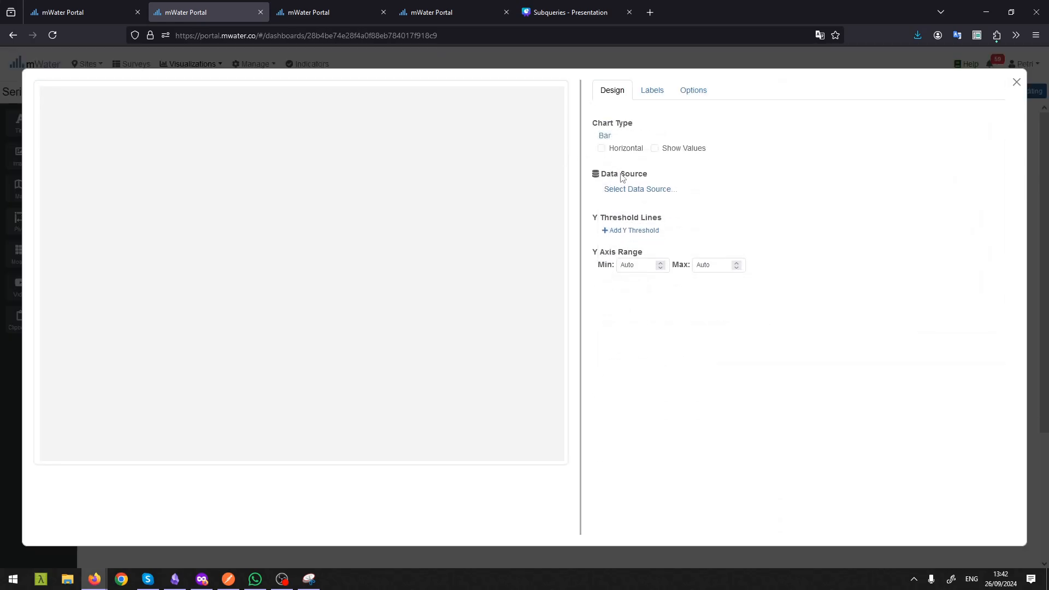
pyautogui.click(621, 189)
pyautogui.click(304, 119)
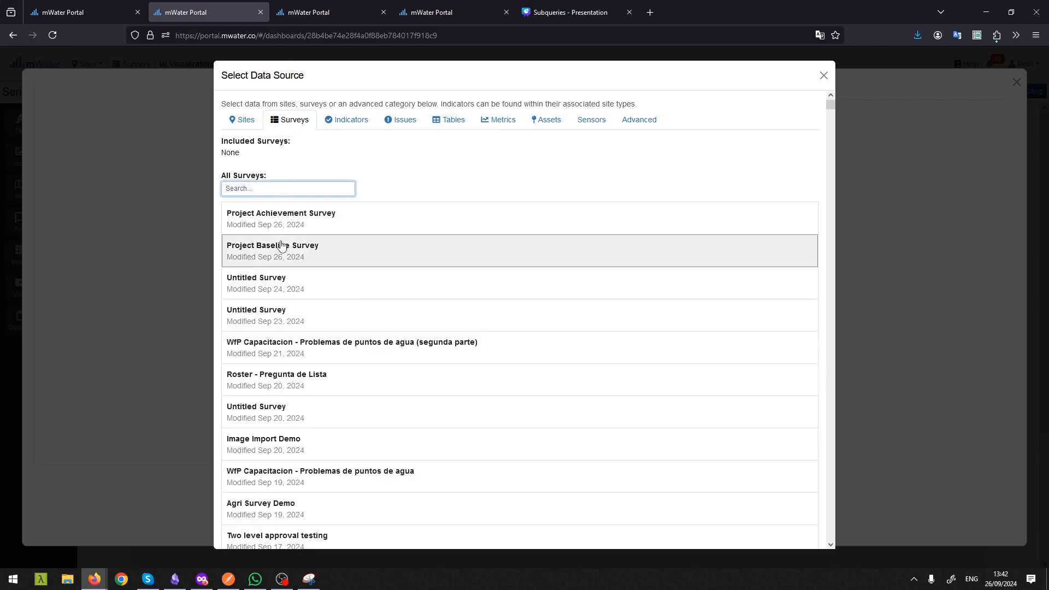
pyautogui.click(282, 246)
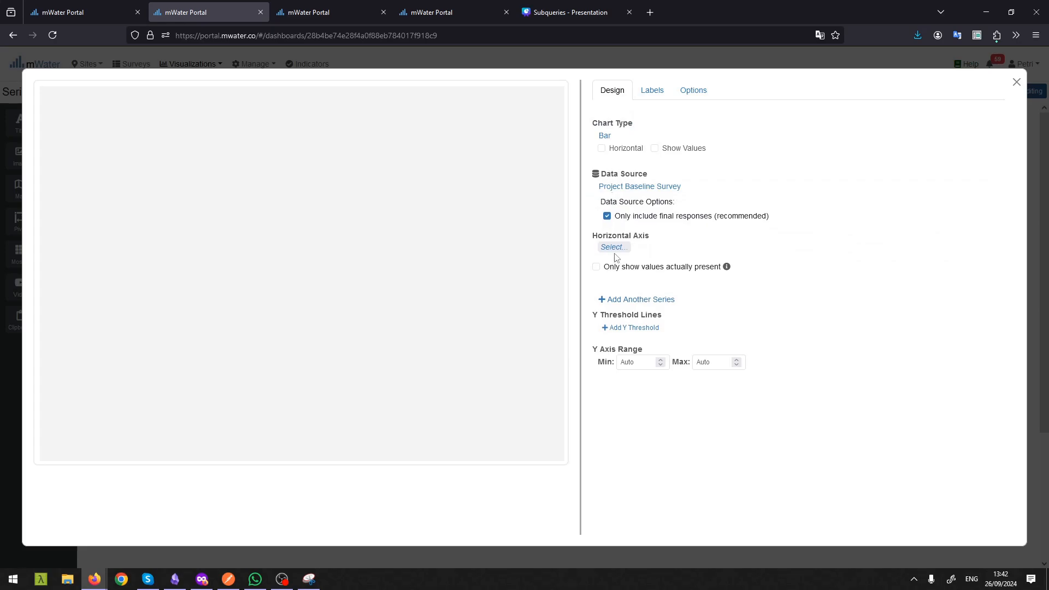
# Set the bar chart's horizontal axis to the Project Code field from Basic Info.
pyautogui.click(622, 249)
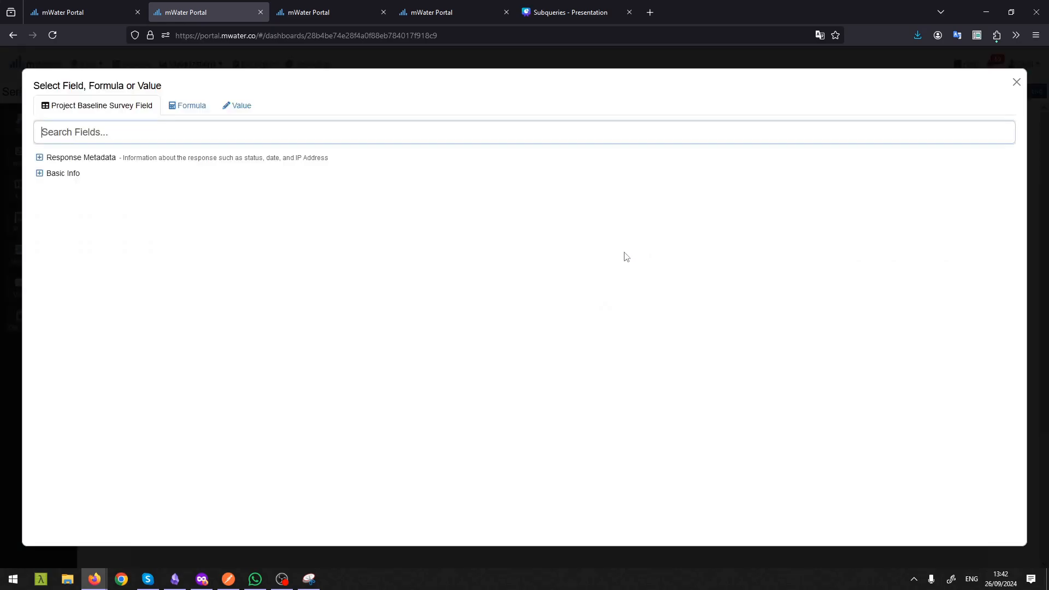
pyautogui.click(54, 174)
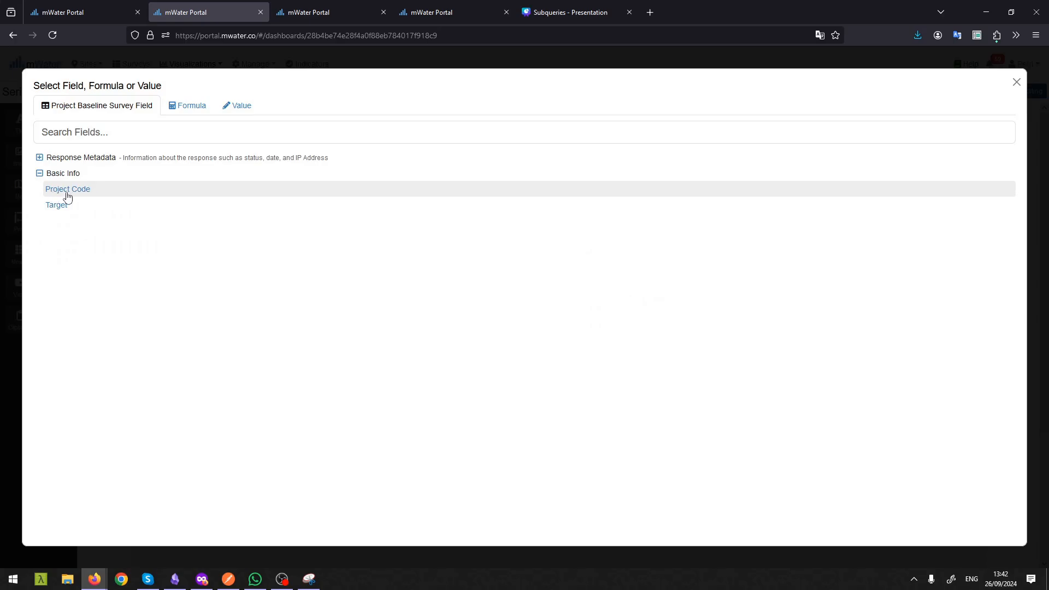
pyautogui.click(63, 192)
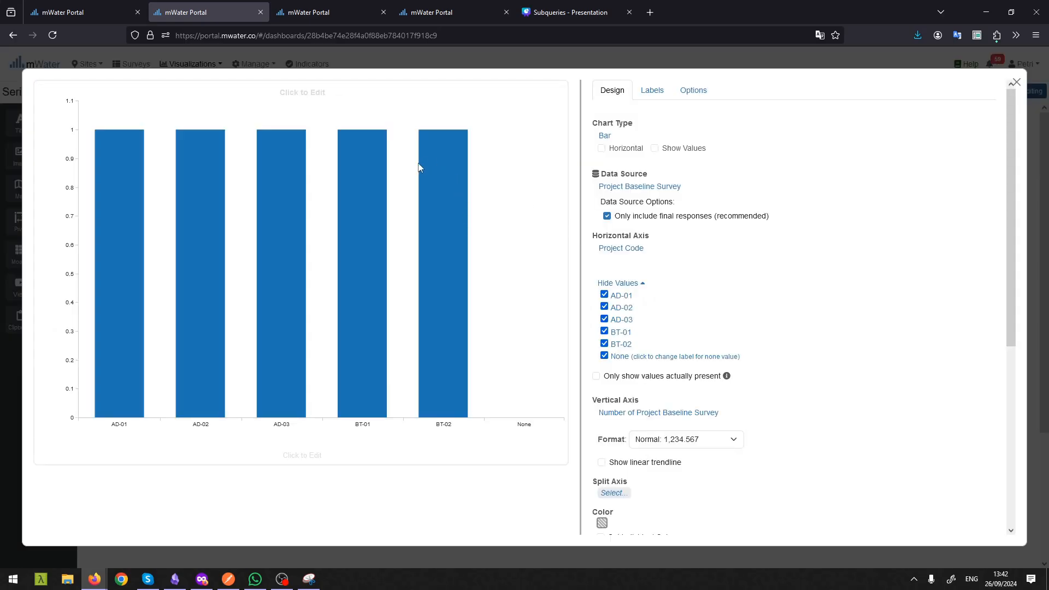
# Replace the survey count on the vertical axis with the Target field from Basic Info.
pyautogui.scroll(-1, 628, 320)
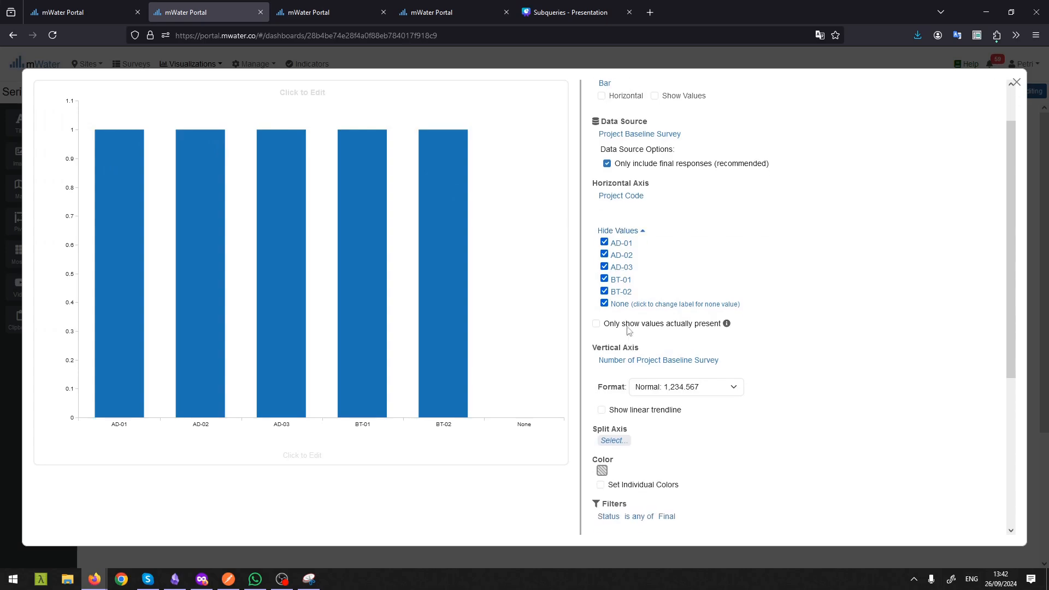
pyautogui.moveTo(628, 362)
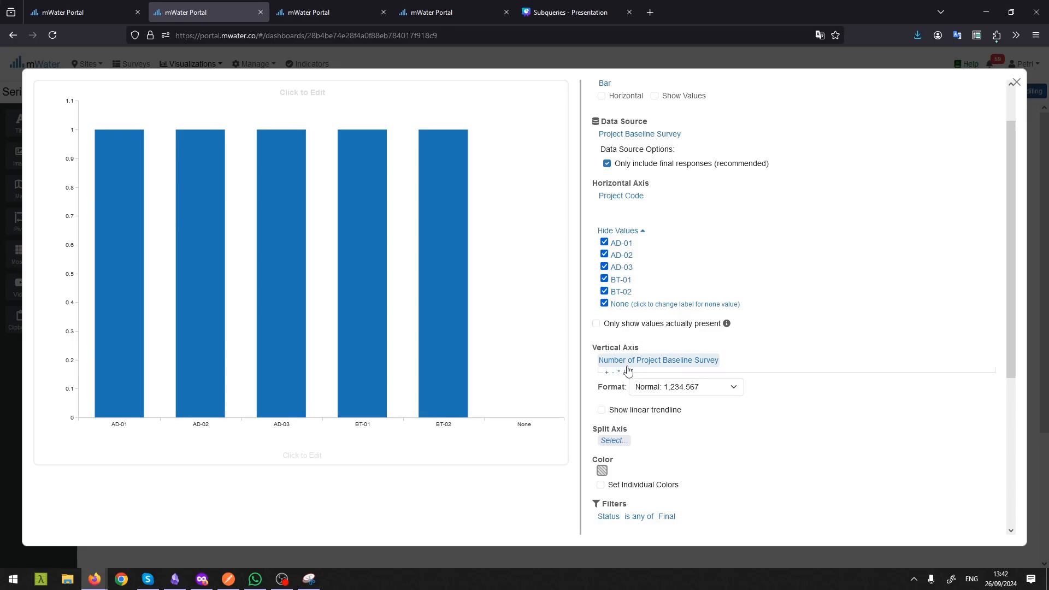
pyautogui.click(627, 370)
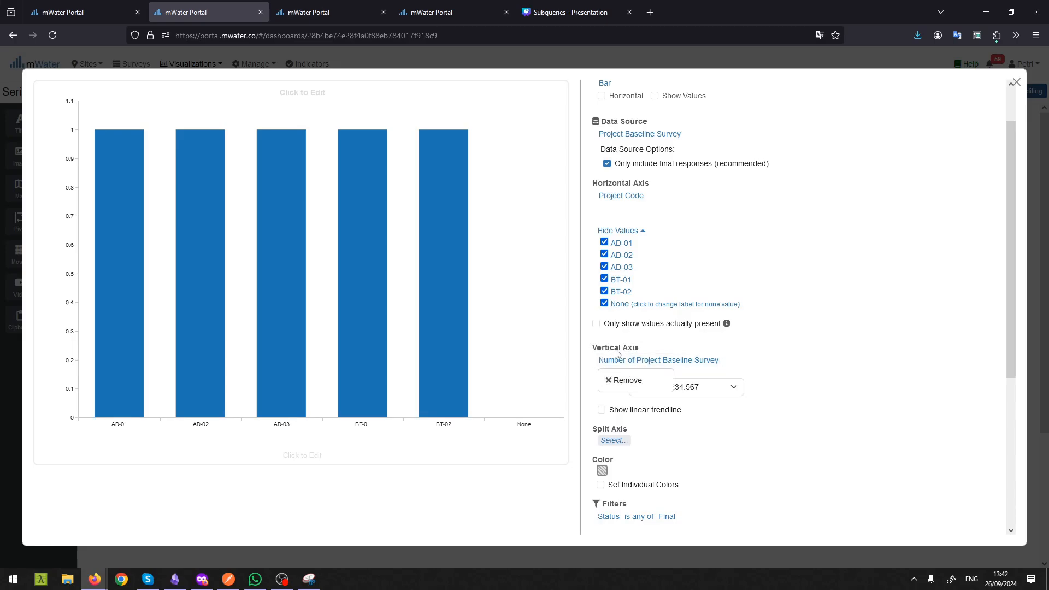
pyautogui.click(623, 380)
pyautogui.click(612, 362)
pyautogui.click(57, 189)
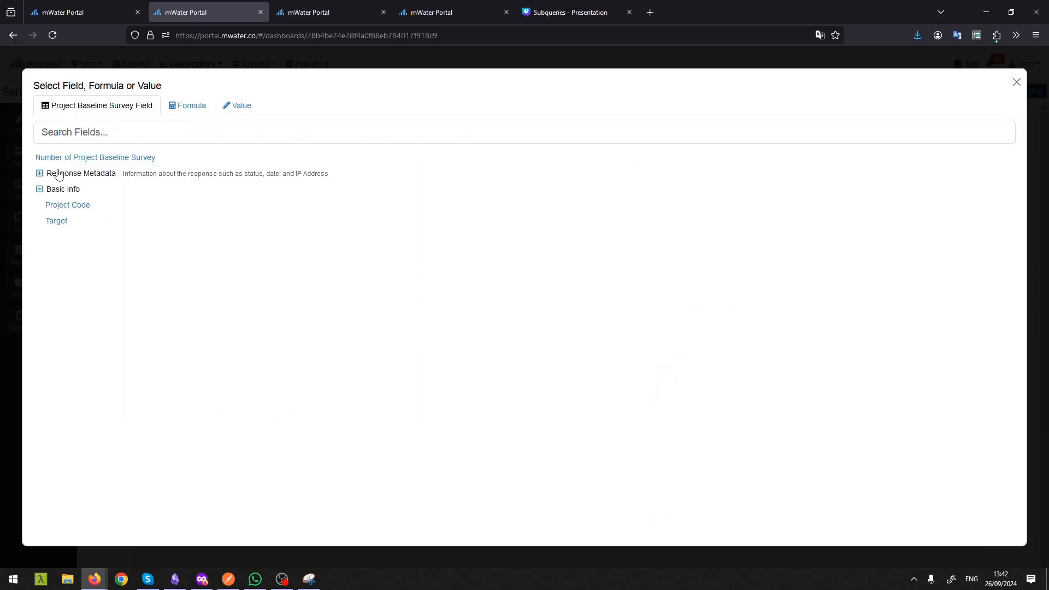
pyautogui.click(57, 221)
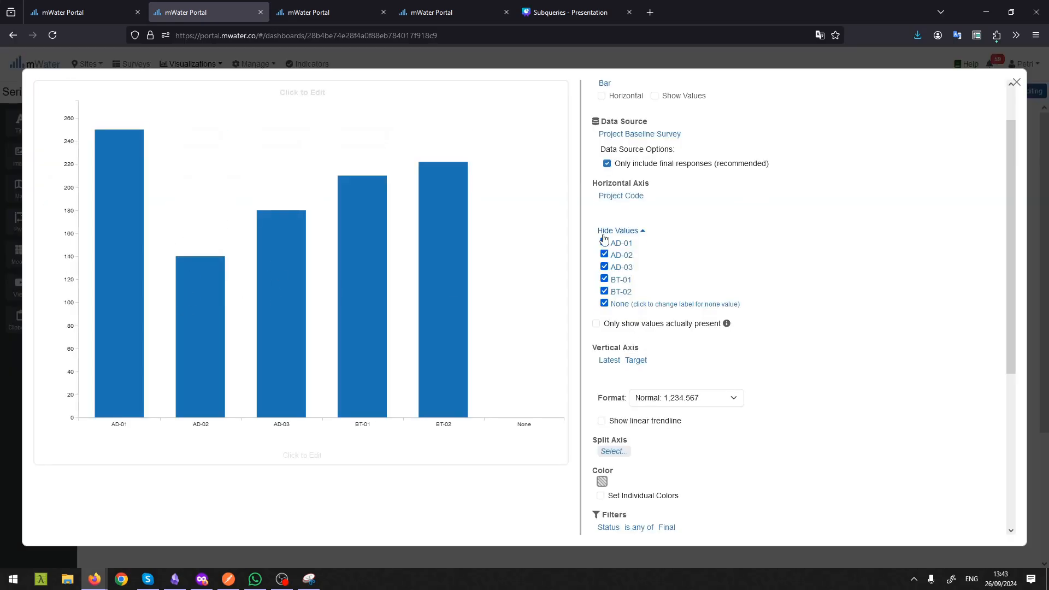
# Set the color of the baseline series bars to light blue.
pyautogui.scroll(-2, 603, 239)
pyautogui.click(602, 428)
pyautogui.scroll(-3, 673, 491)
pyautogui.click(671, 468)
pyautogui.click(861, 390)
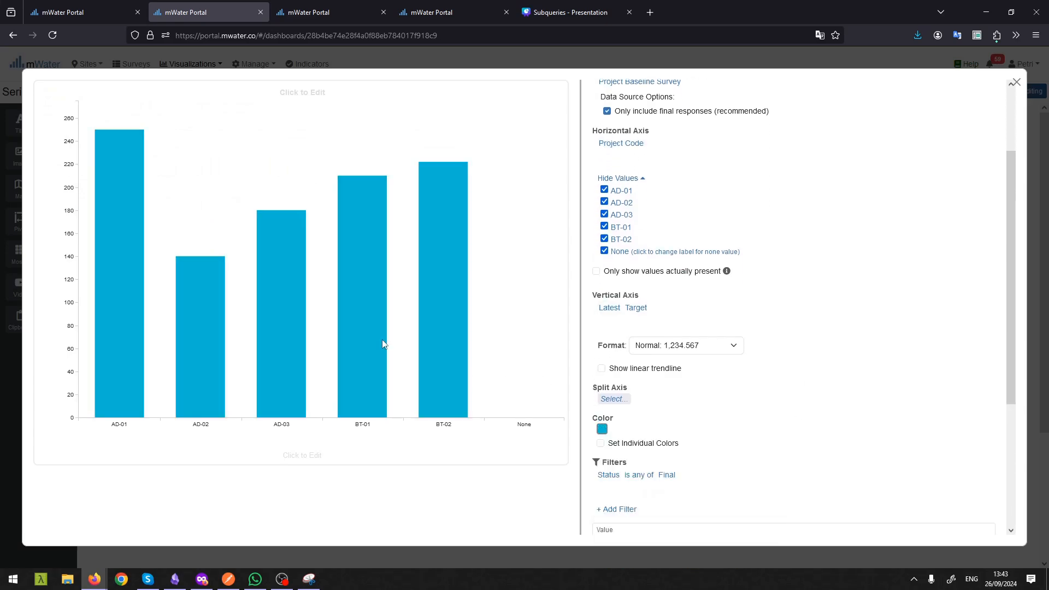
# Exclude the None category from the horizontal axis and show the values on the bars.
pyautogui.click(604, 251)
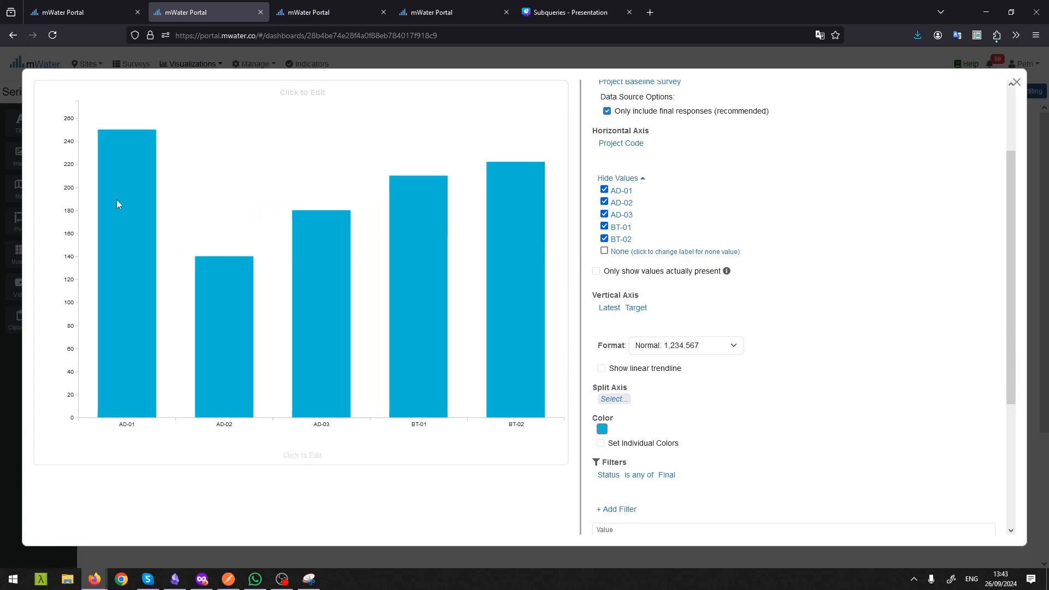
pyautogui.scroll(5, 709, 304)
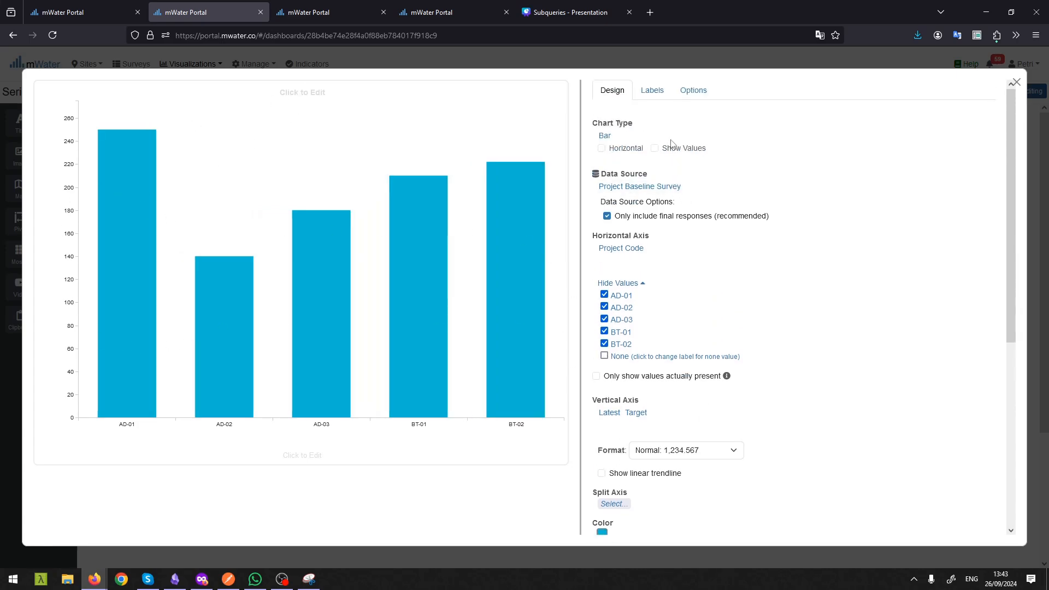
pyautogui.click(654, 148)
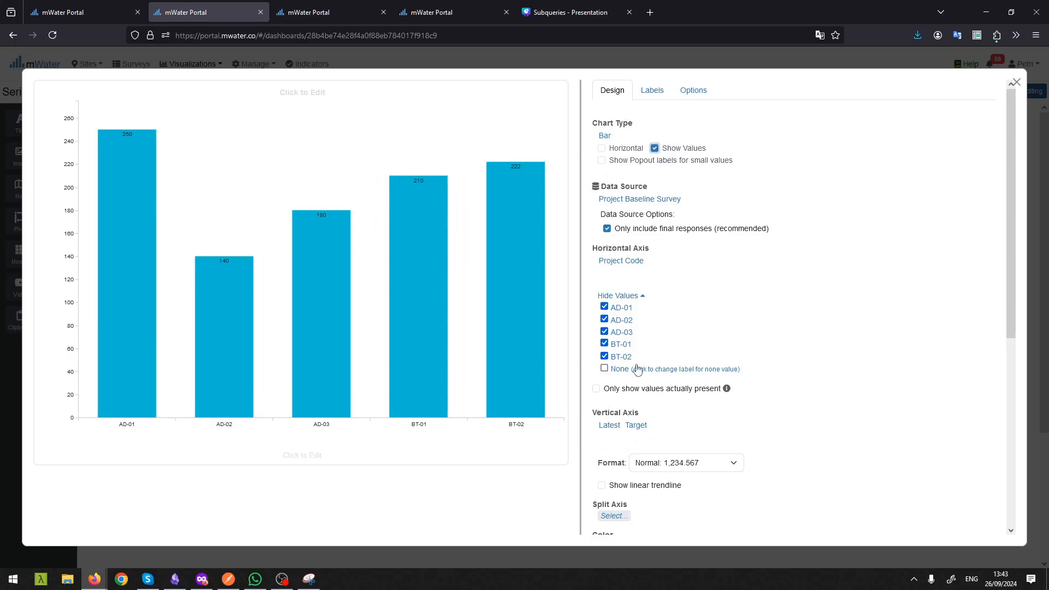
# Add another series to the chart and choose Project Achievement Survey as its data source.
pyautogui.scroll(-6, 629, 369)
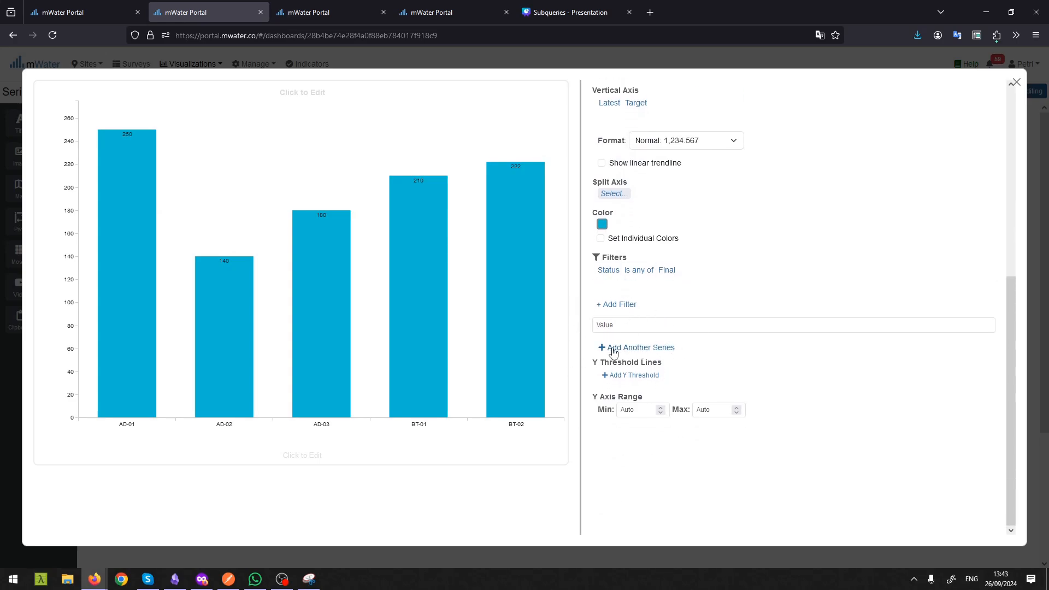
pyautogui.click(670, 352)
pyautogui.scroll(6, 829, 264)
pyautogui.scroll(-4, 671, 279)
pyautogui.scroll(-2, 671, 279)
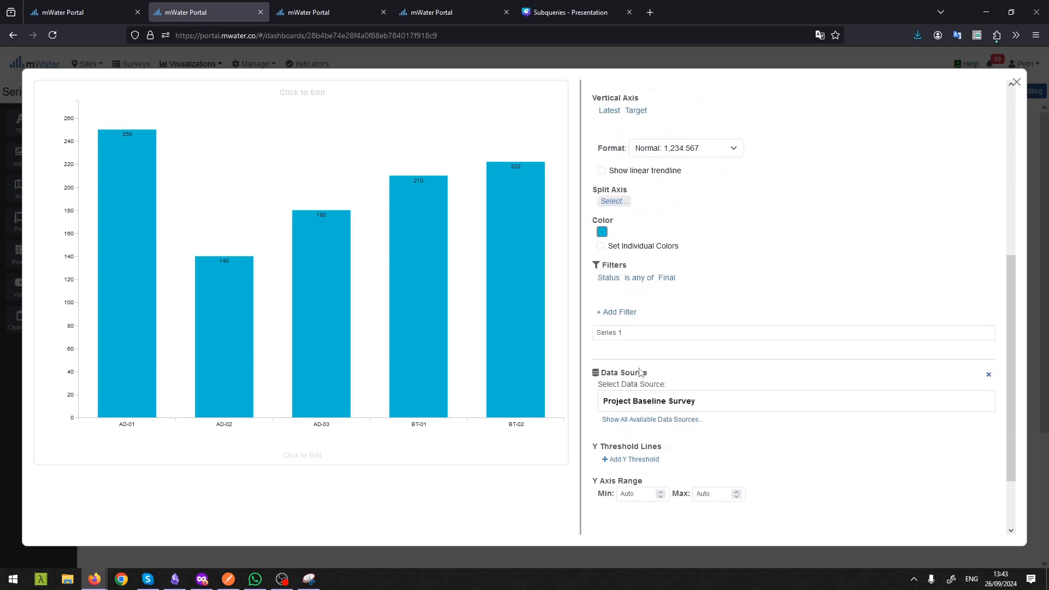
pyautogui.scroll(-2, 613, 369)
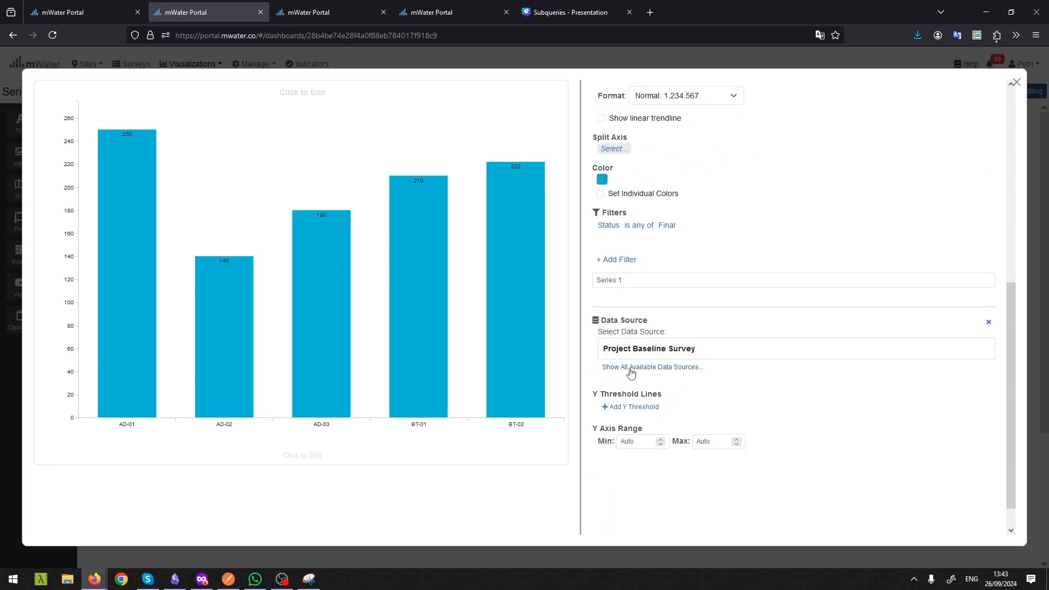
pyautogui.click(631, 372)
pyautogui.click(290, 119)
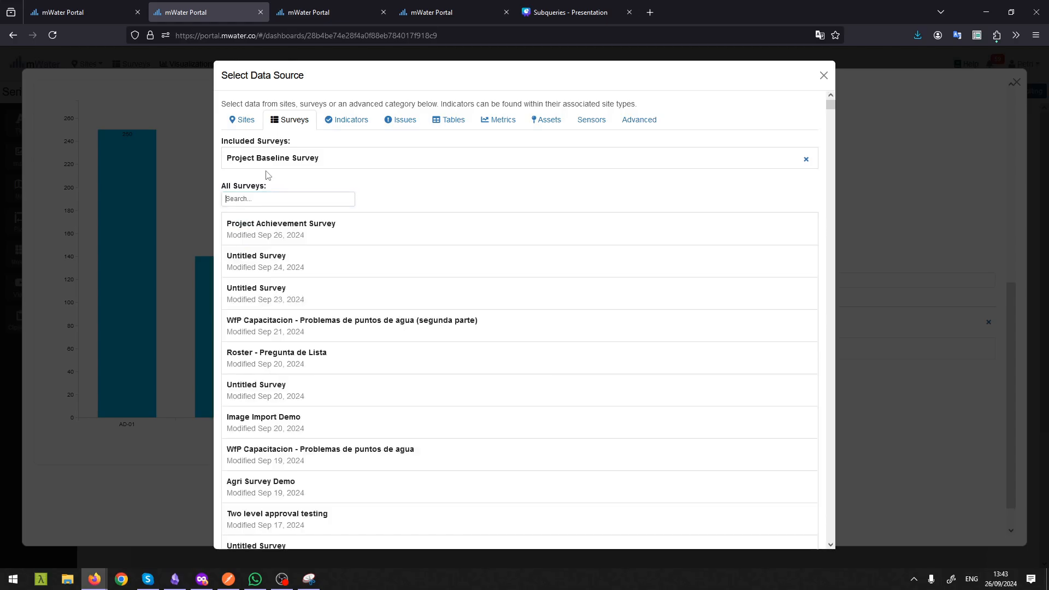
pyautogui.click(259, 225)
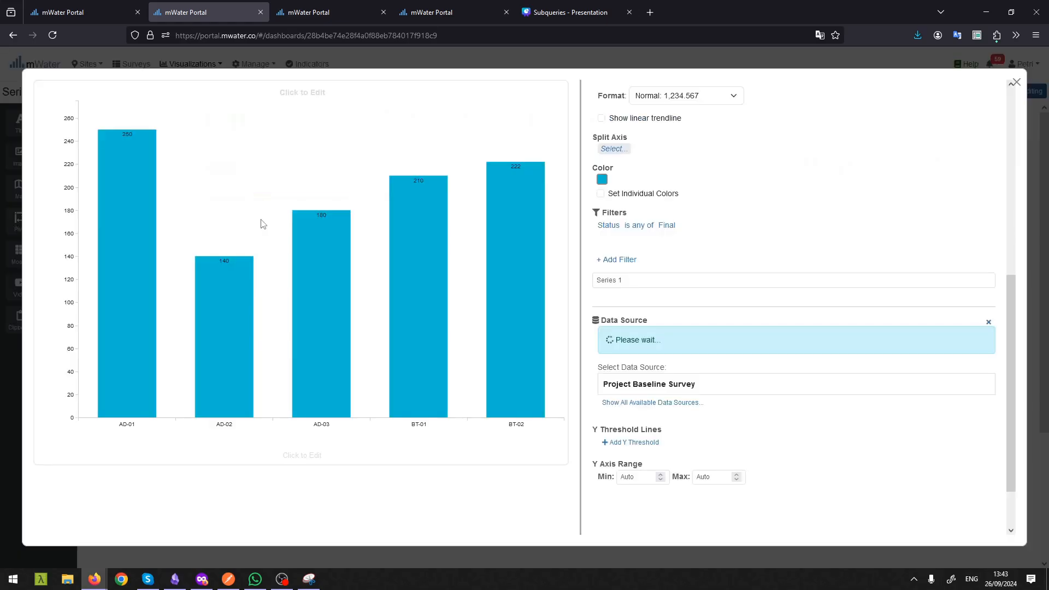
# Set the second series' horizontal axis to Project Code and exclude its None category.
pyautogui.scroll(-2, 634, 300)
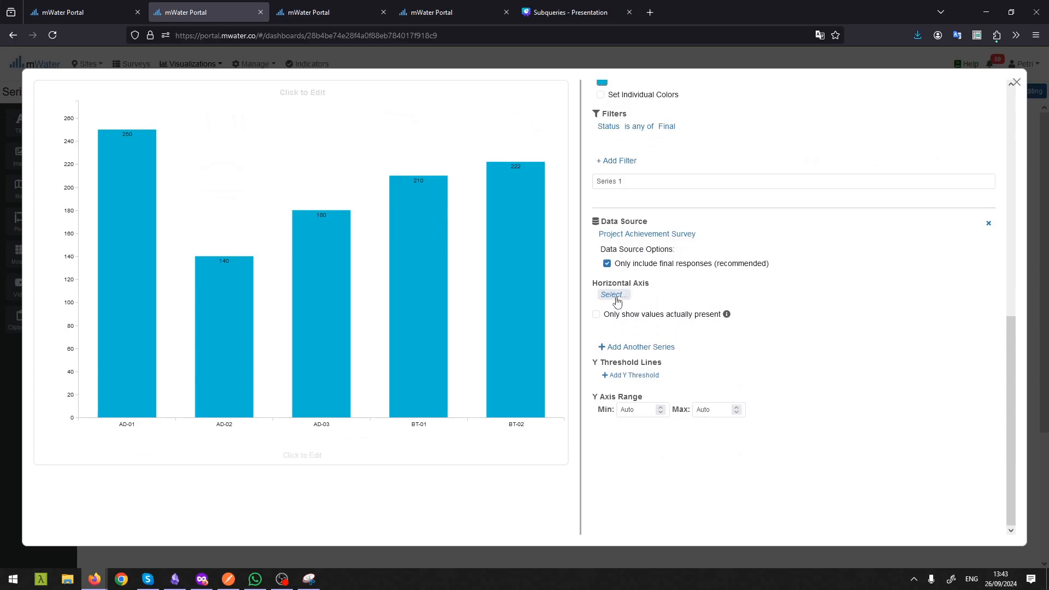
pyautogui.click(616, 300)
pyautogui.click(62, 175)
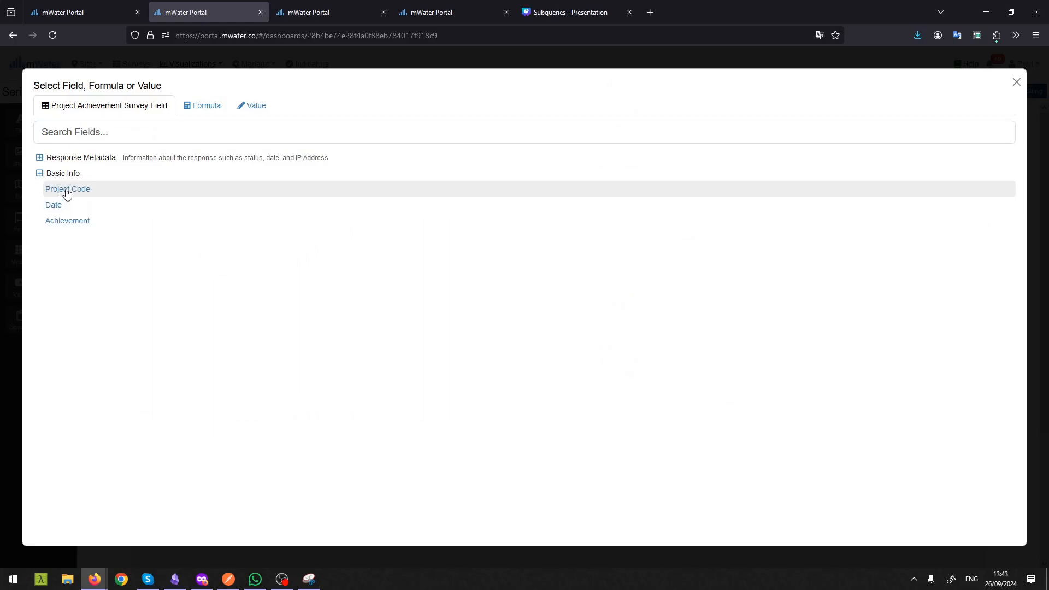
pyautogui.click(67, 189)
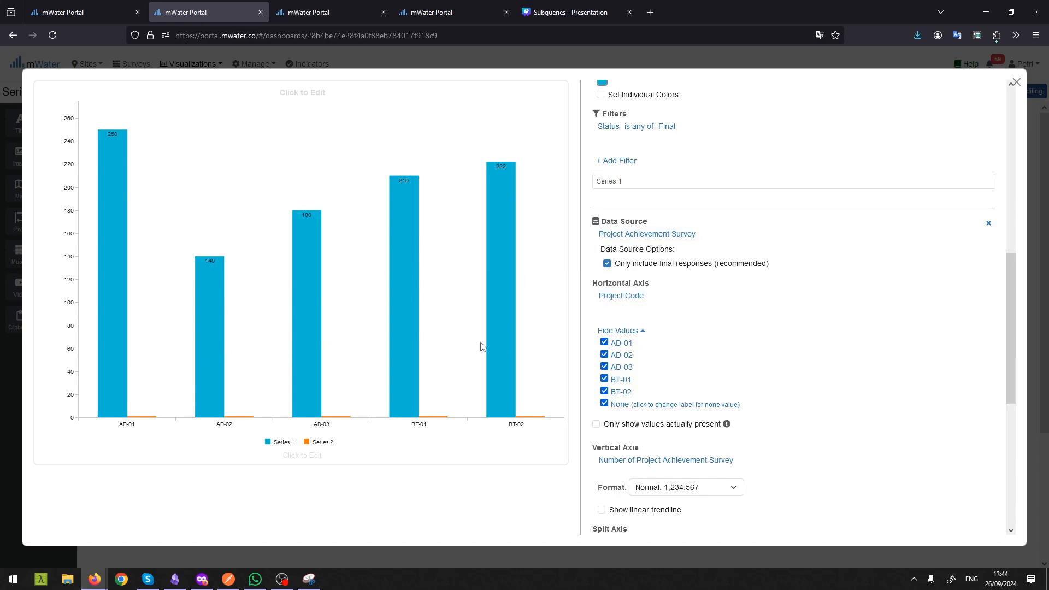
pyautogui.click(604, 405)
# Set the second series' vertical axis to the Latest Achievement value from the Basic Info section.
pyautogui.moveTo(667, 467)
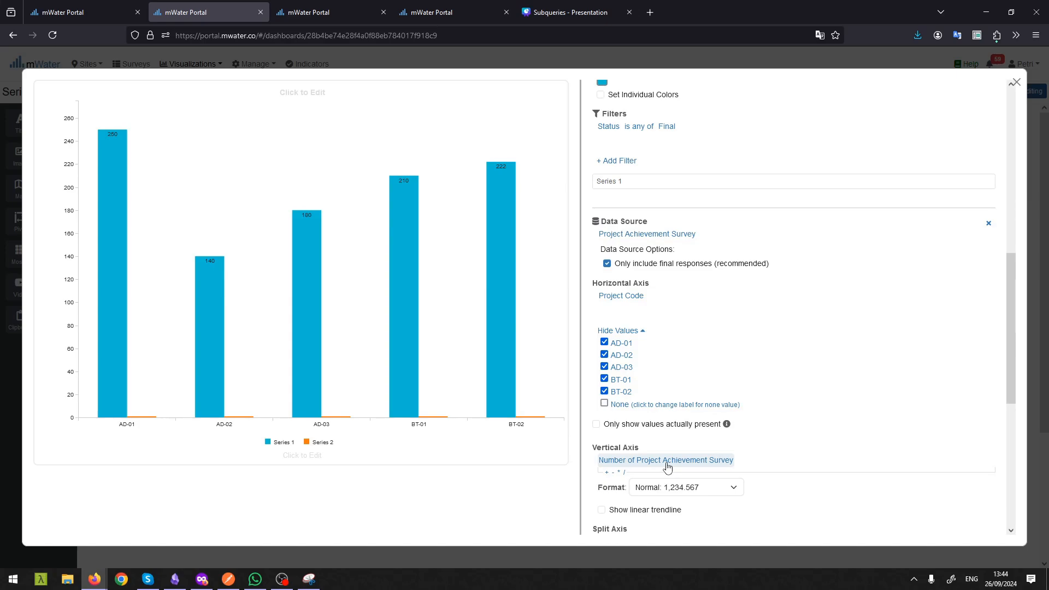
pyautogui.click(667, 465)
pyautogui.click(643, 480)
pyautogui.click(618, 462)
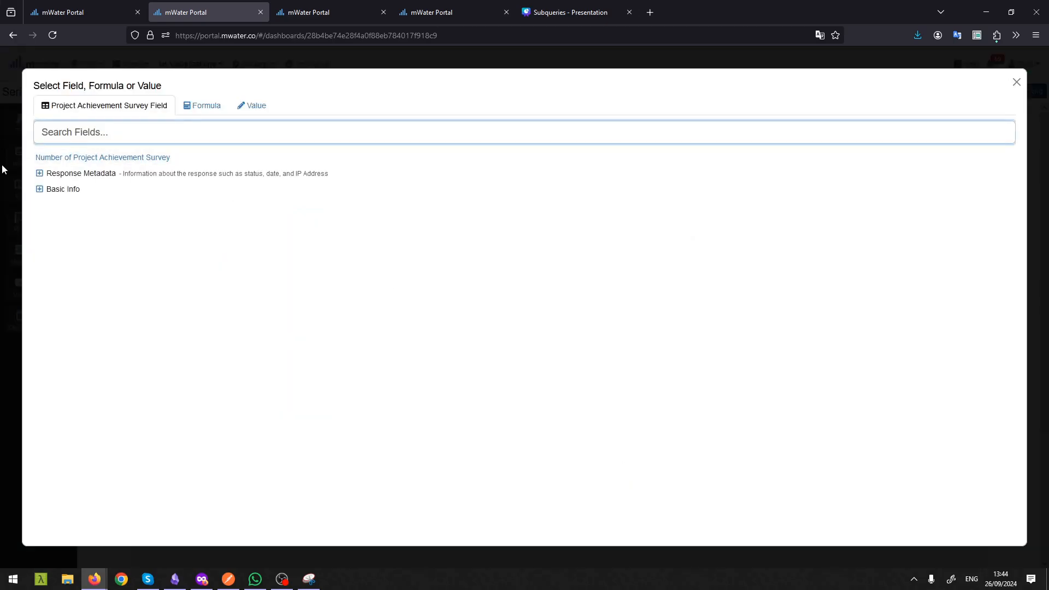
pyautogui.click(39, 189)
pyautogui.click(56, 236)
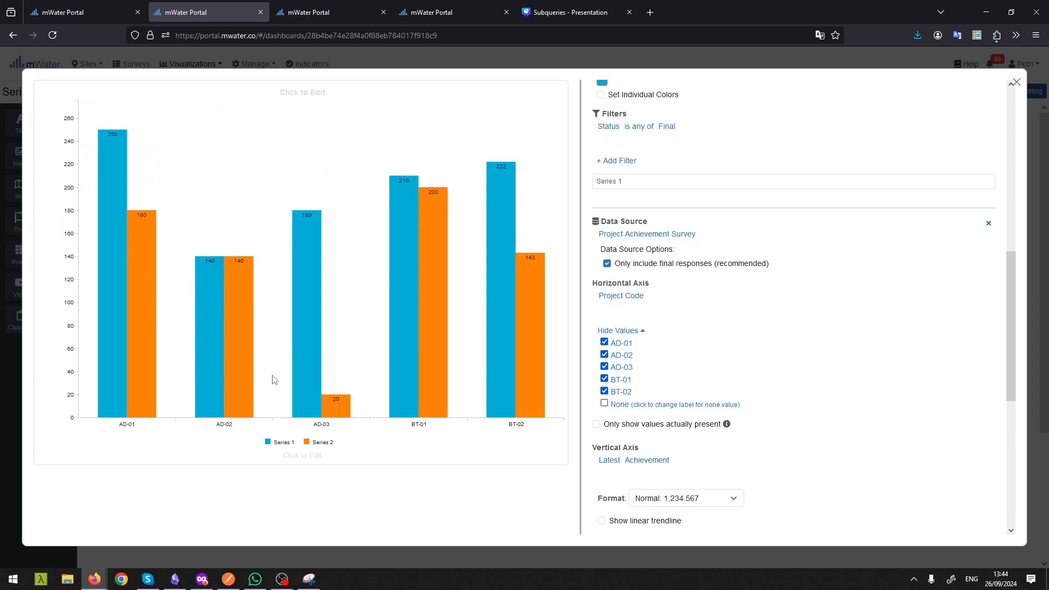
# Title the chart "Target vs Achievement" and close the chart editor.
pyautogui.scroll(-2, 646, 407)
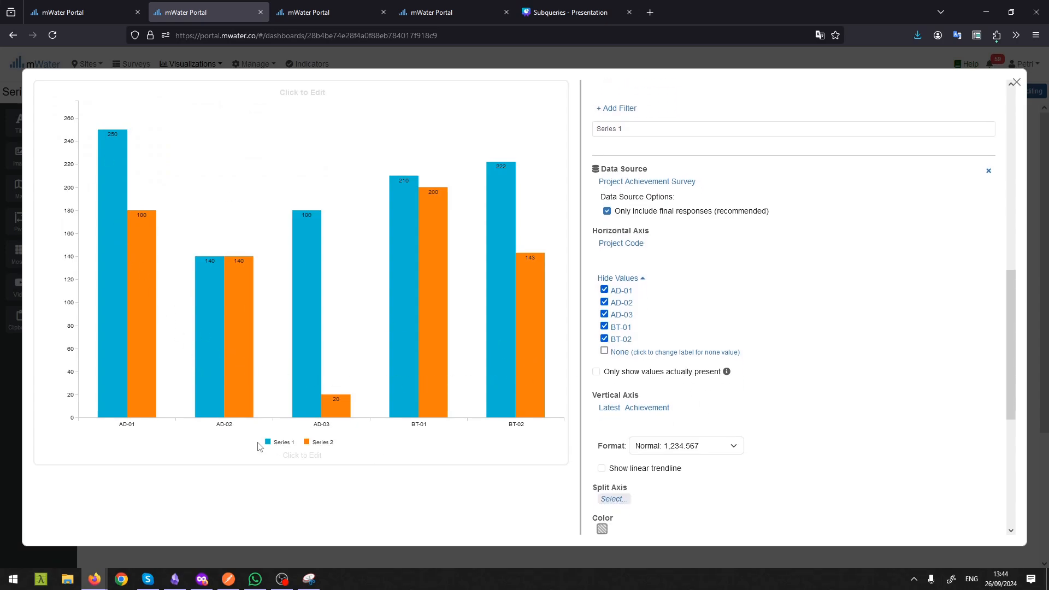
pyautogui.click(302, 92)
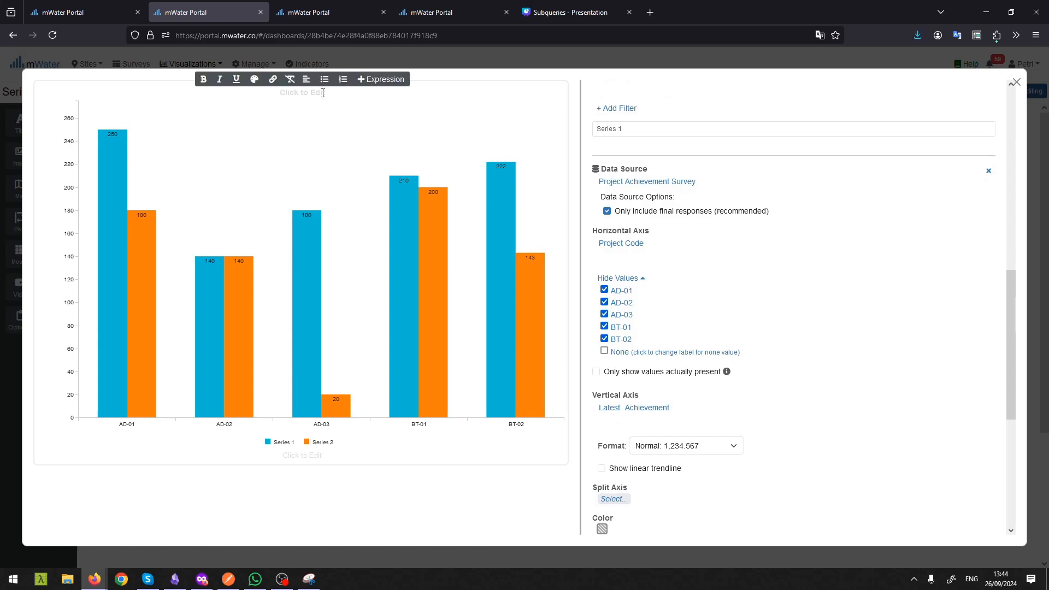
pyautogui.write('Target vs Achievement')
pyautogui.scroll(-5, 628, 262)
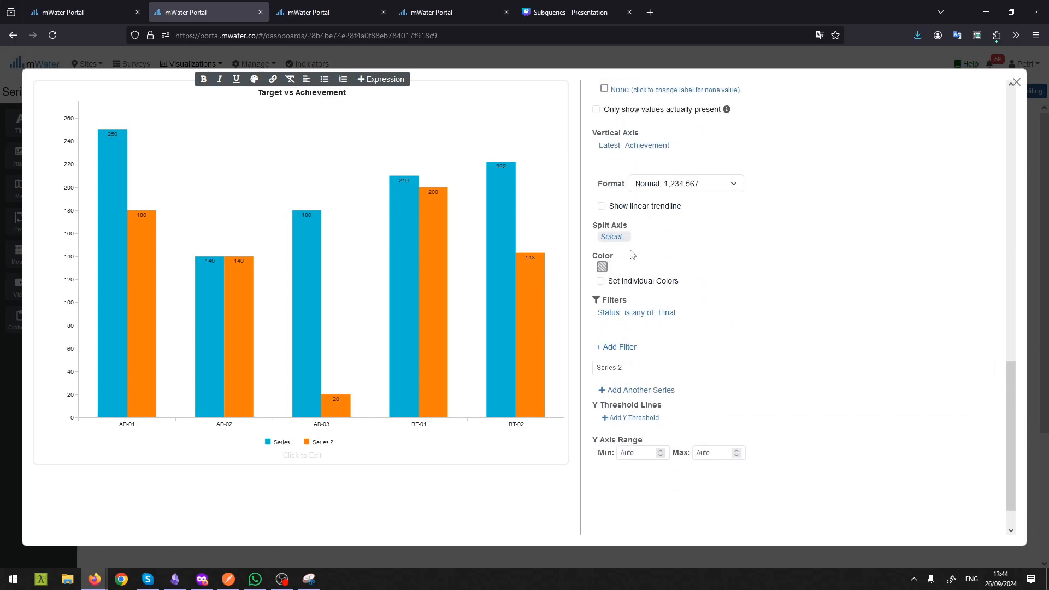
pyautogui.scroll(5, 632, 250)
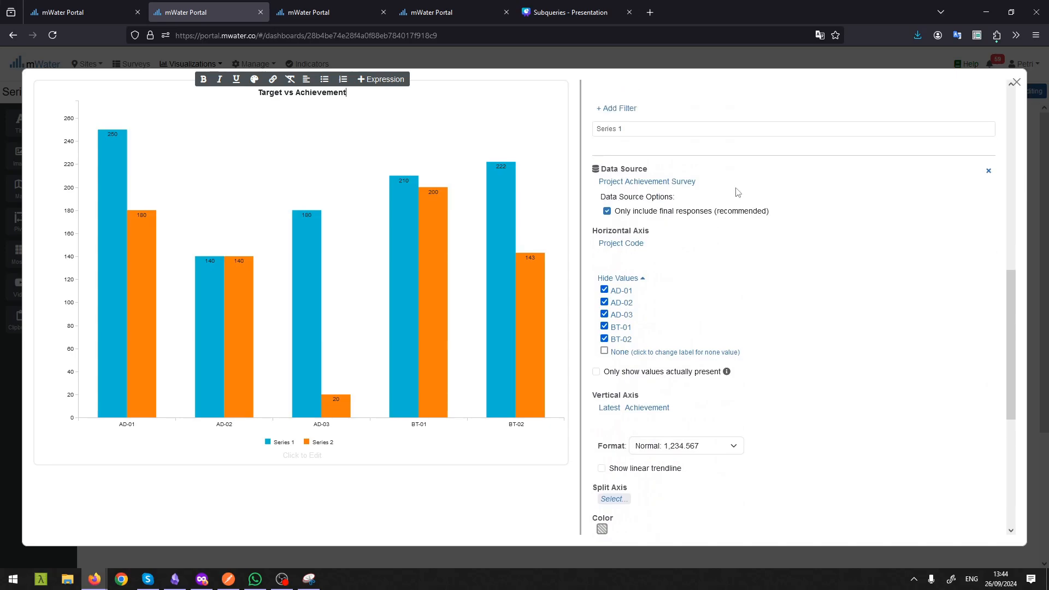
pyautogui.click(1015, 83)
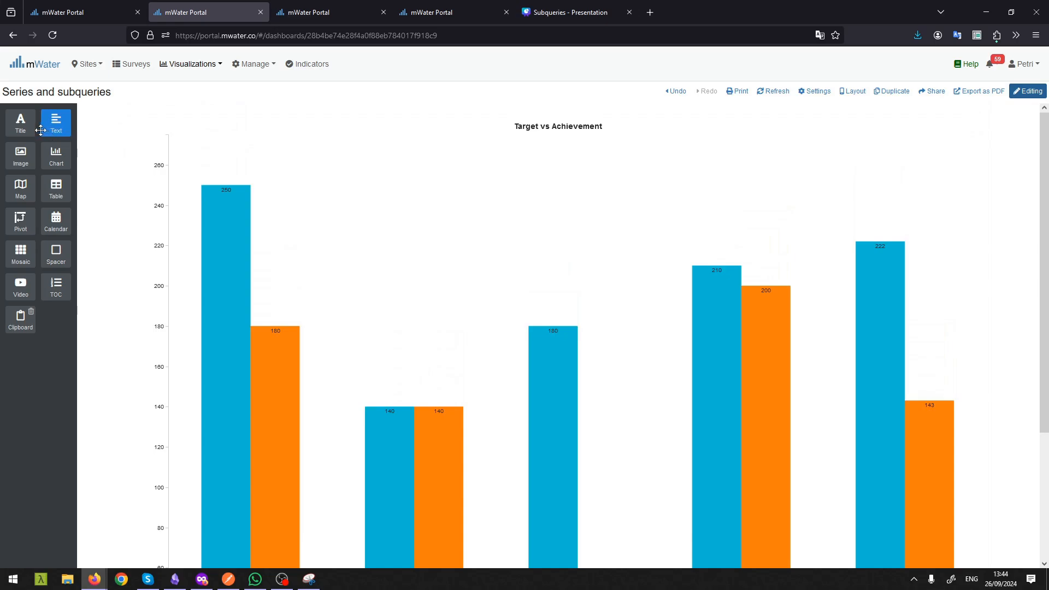
# Add a title block beside the chart and start an expression in it with Project Achievement Survey as data source.
pyautogui.moveTo(32, 131); pyautogui.dragTo(989, 191)
pyautogui.click(639, 121)
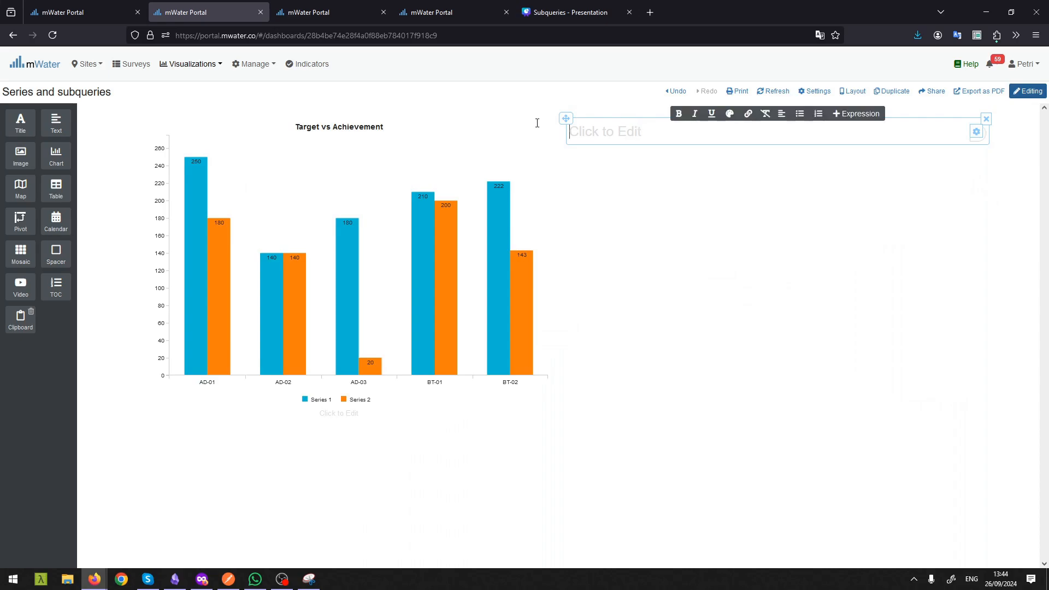
pyautogui.click(856, 116)
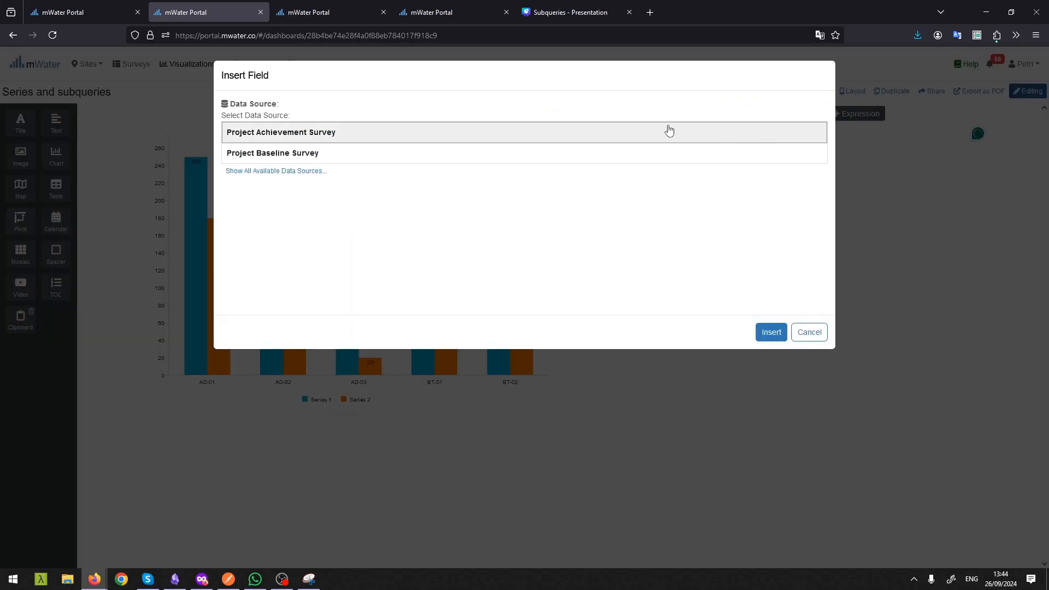
pyautogui.click(314, 133)
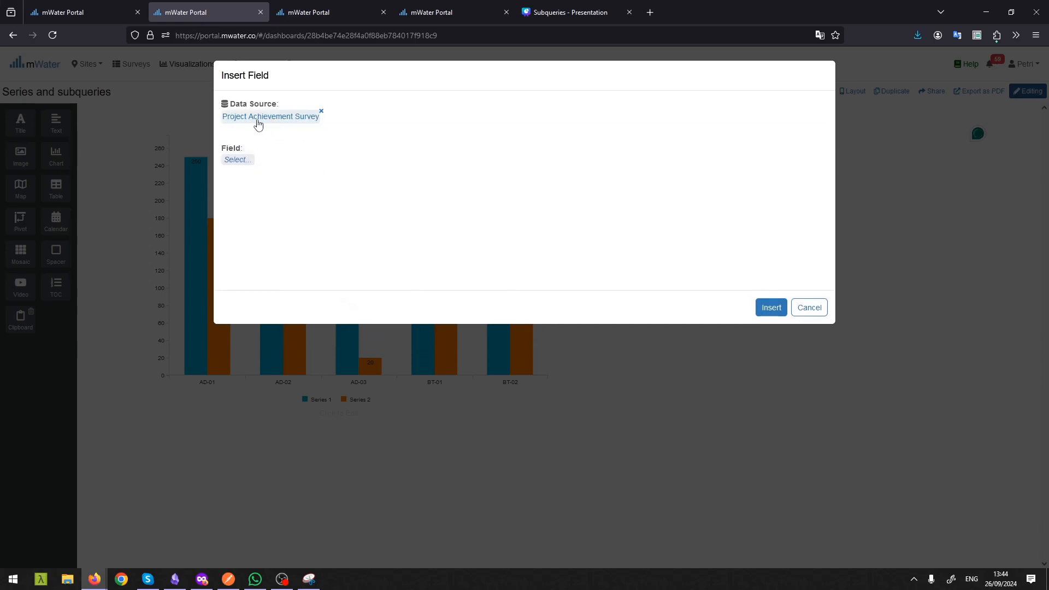
# Choose Achievement from Basic Info as the expression's field, aggregate it as Total, and insert it in the title block.
pyautogui.click(237, 159)
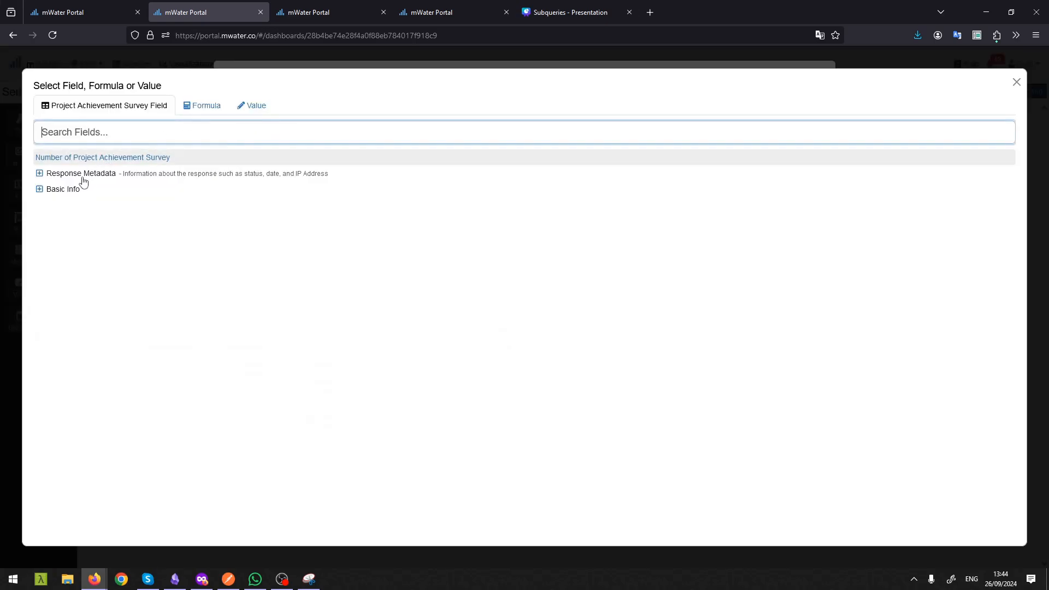
pyautogui.click(66, 189)
pyautogui.click(63, 237)
pyautogui.moveTo(241, 164)
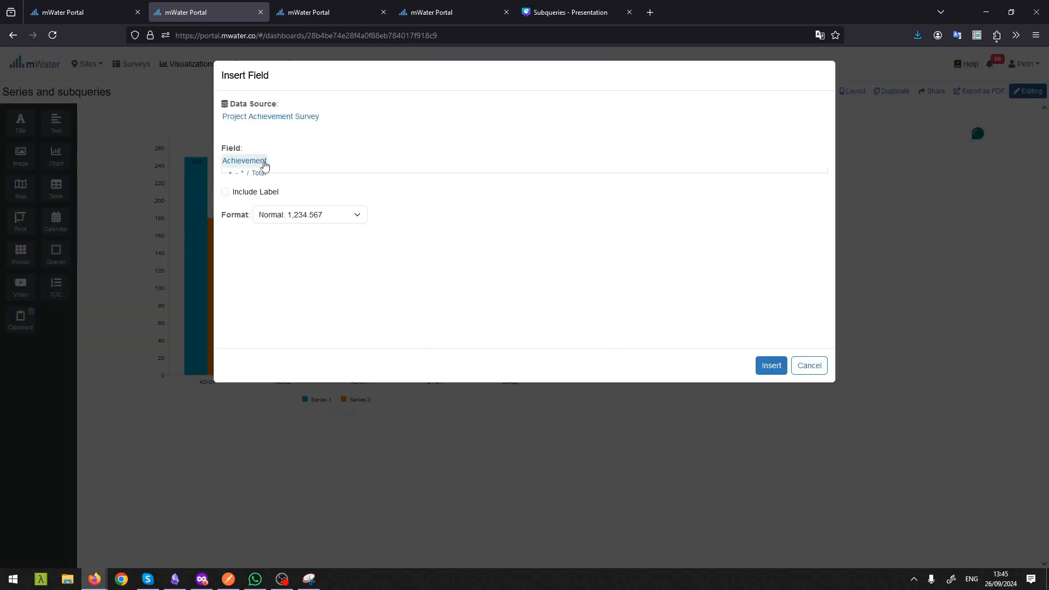
pyautogui.click(260, 173)
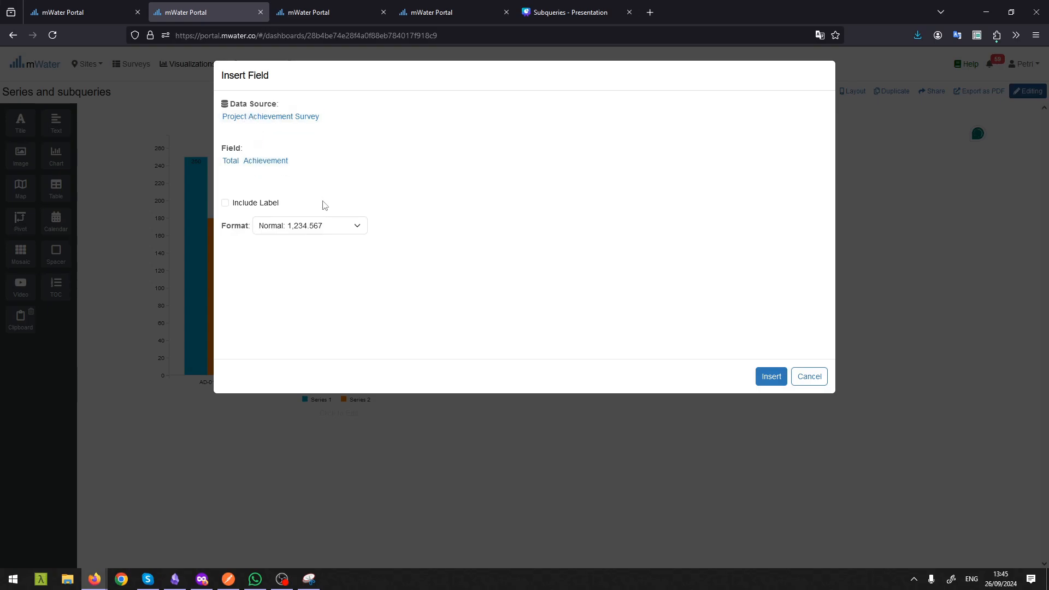
pyautogui.click(771, 376)
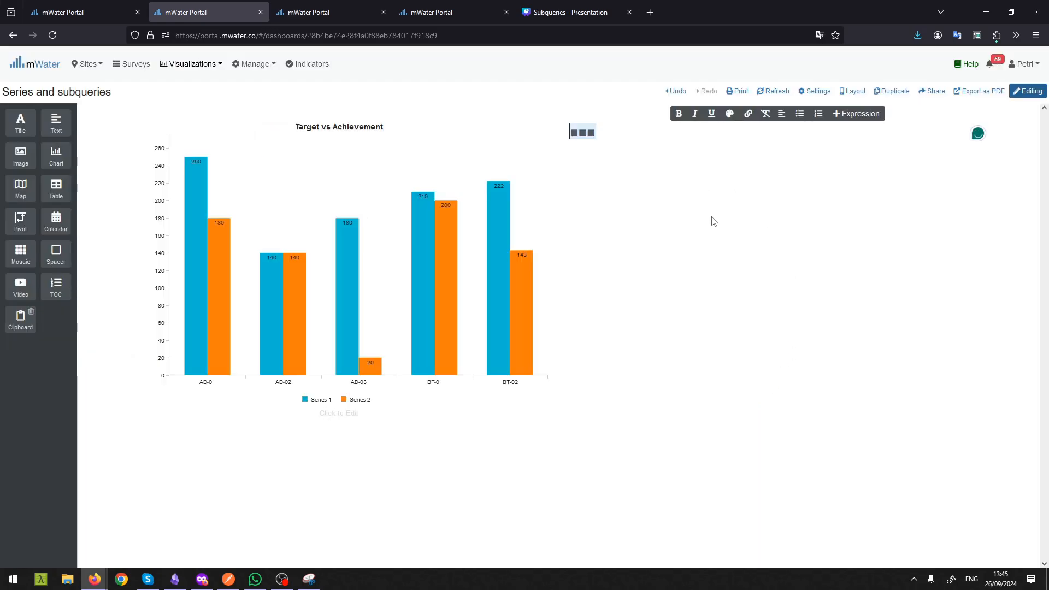
# Edit the inserted field to divide Total Achievement by a Subquery formula.
pyautogui.click(580, 138)
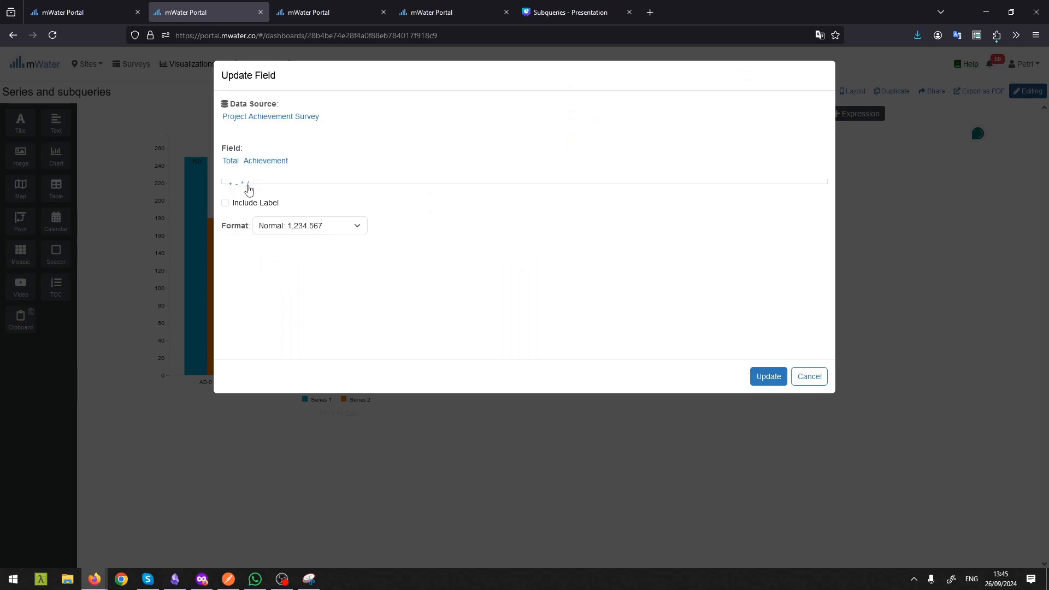
pyautogui.click(247, 186)
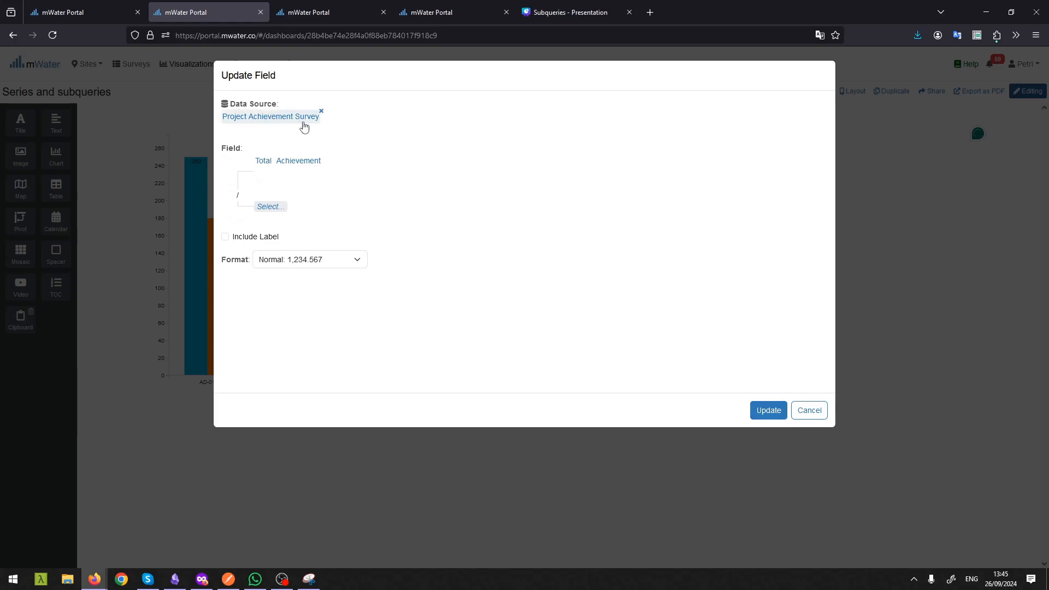
pyautogui.click(273, 208)
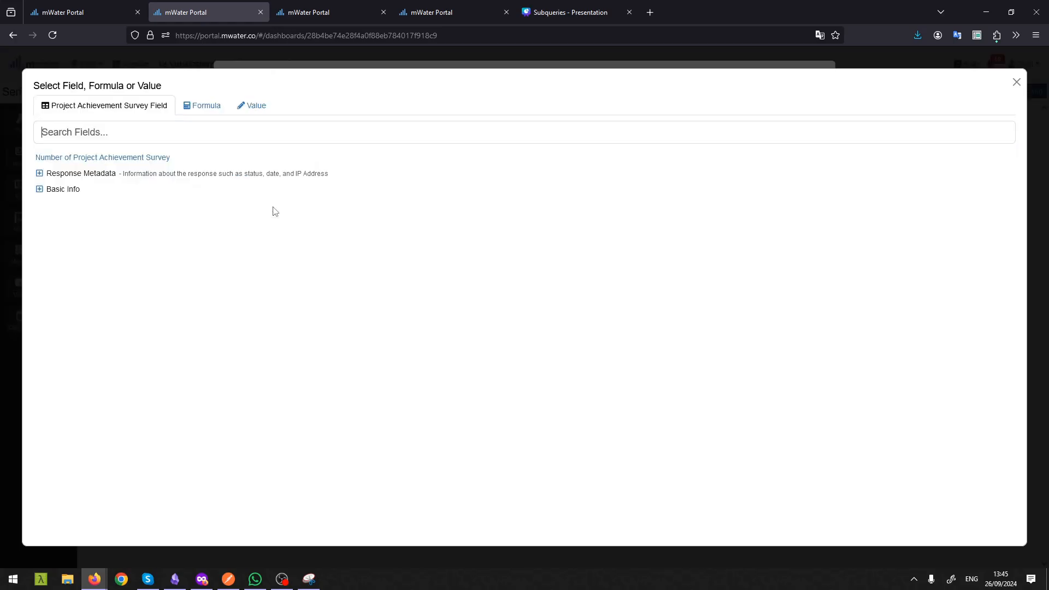
pyautogui.click(195, 110)
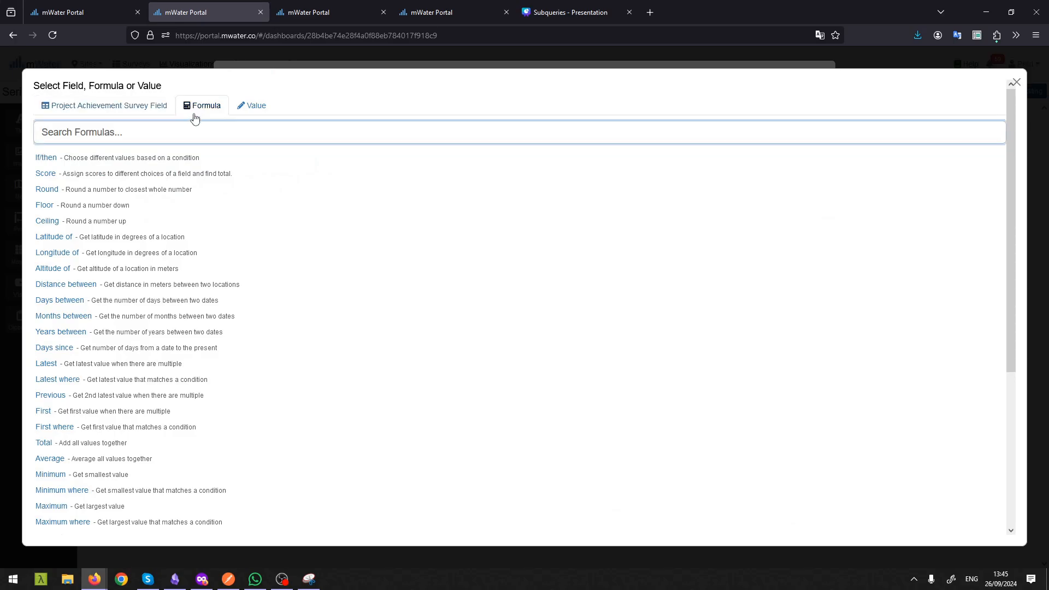
pyautogui.scroll(-5, 108, 211)
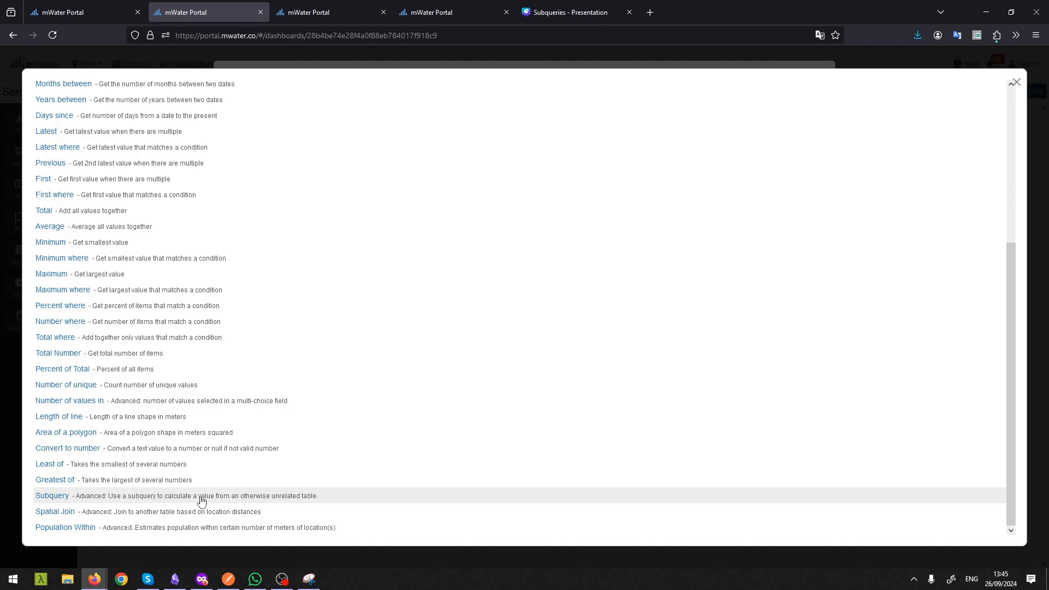
pyautogui.click(312, 503)
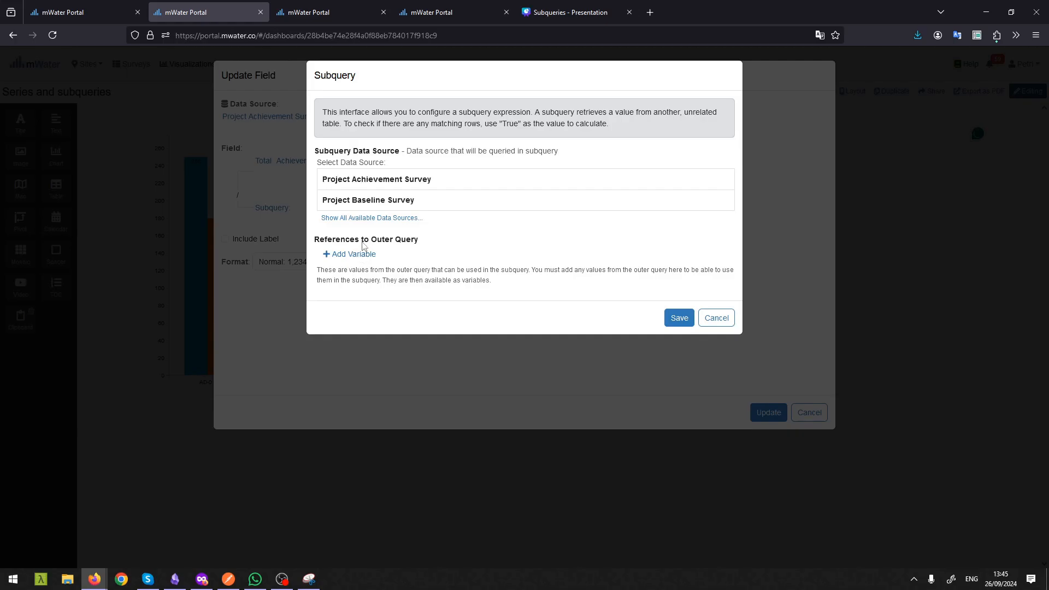
# Configure the subquery to calculate Total Target from Project Baseline Survey and save it.
pyautogui.click(369, 202)
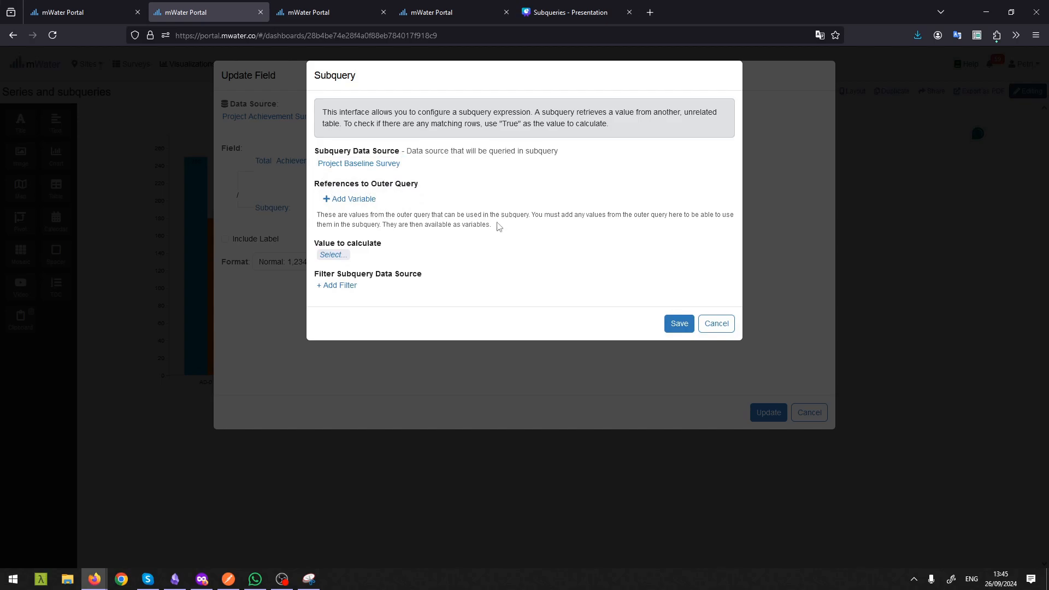
pyautogui.moveTo(337, 276); pyautogui.dragTo(409, 281)
pyautogui.click(410, 281)
pyautogui.click(340, 256)
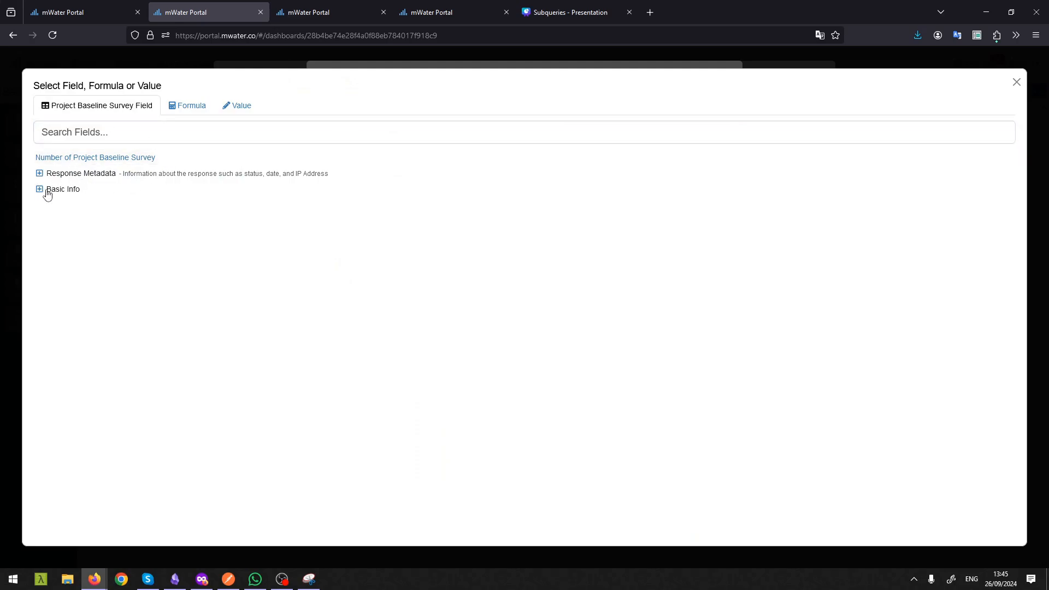
pyautogui.click(39, 189)
pyautogui.click(58, 208)
pyautogui.click(329, 256)
pyautogui.click(353, 272)
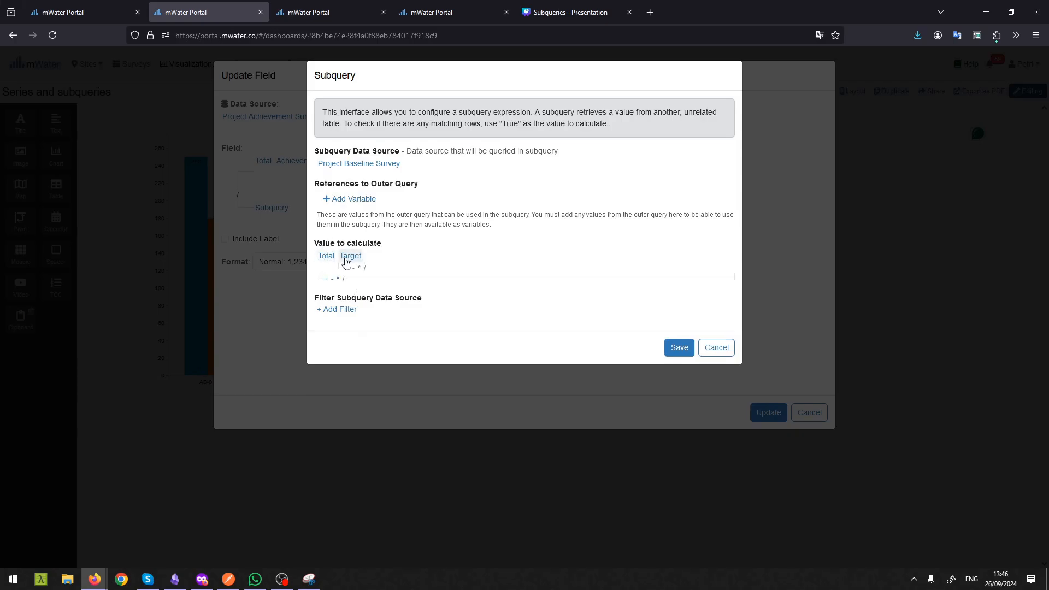
pyautogui.click(679, 348)
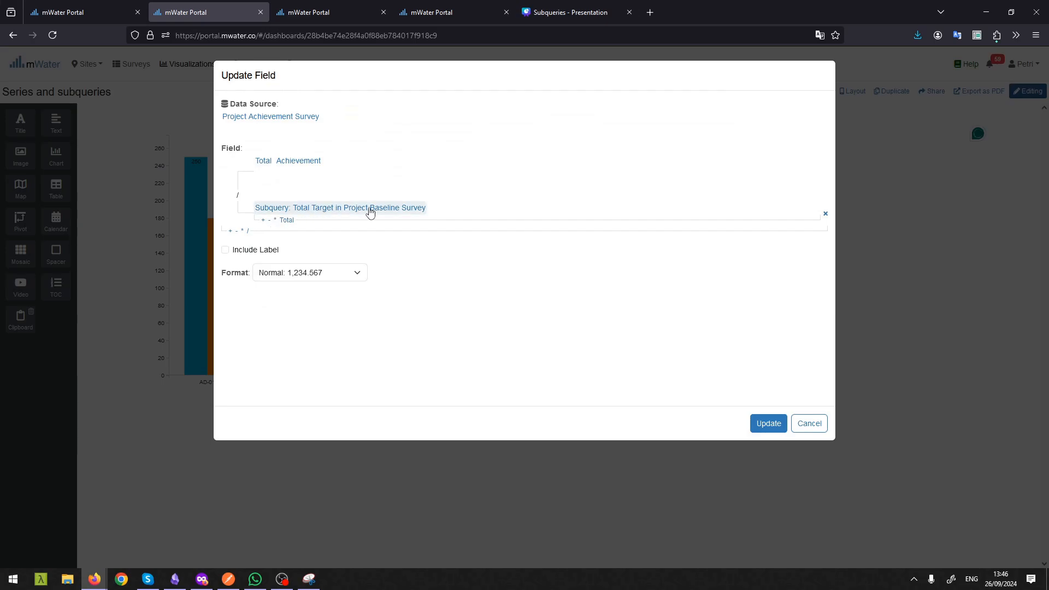
# Multiply the achievement-to-target ratio by 100 and update the field.
pyautogui.click(244, 231)
pyautogui.click(270, 253)
pyautogui.click(253, 105)
pyautogui.write('10')
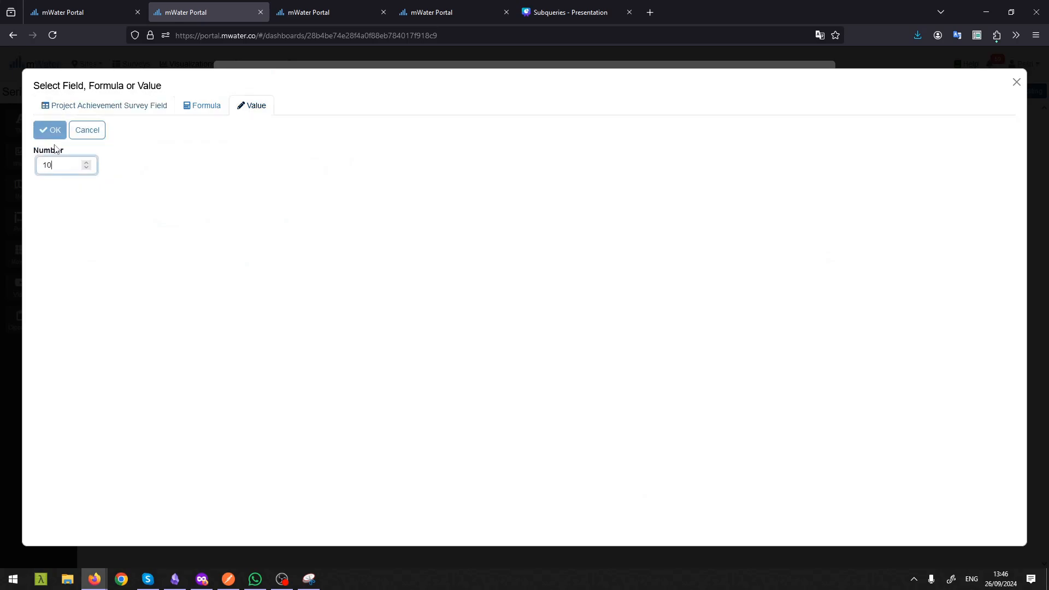
pyautogui.write('0')
pyautogui.click(51, 130)
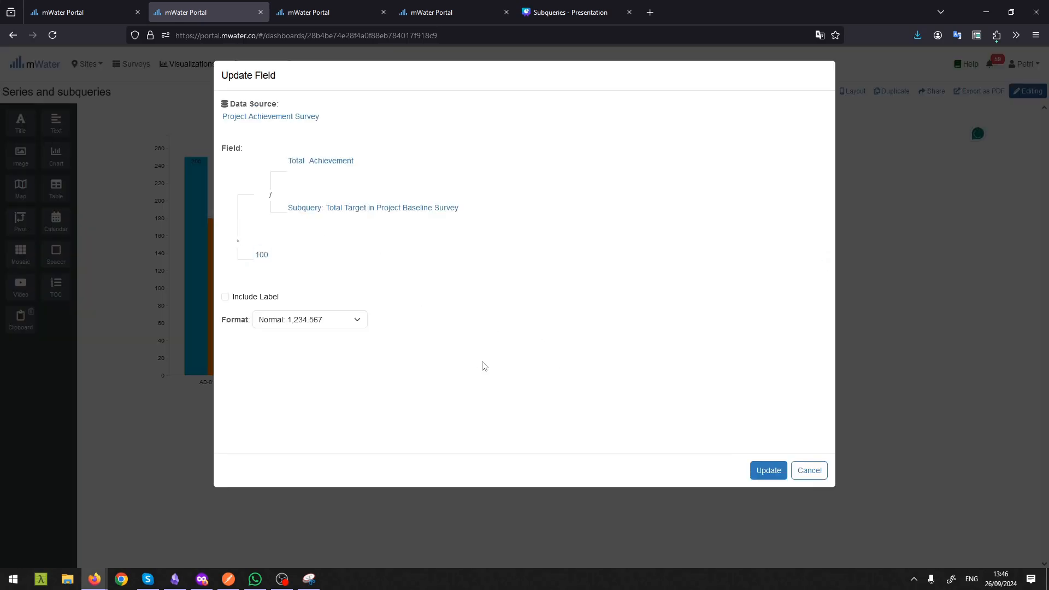
pyautogui.click(761, 481)
# Change the inserted field's number format to Two decimals.
pyautogui.click(616, 133)
pyautogui.click(616, 133)
pyautogui.click(310, 319)
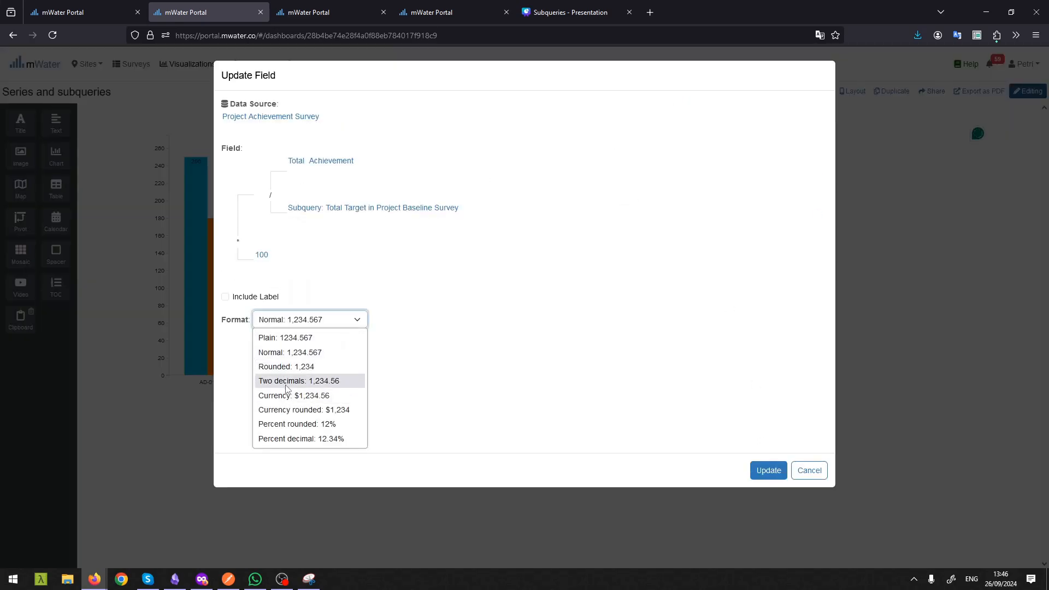
pyautogui.click(287, 382)
pyautogui.click(759, 467)
# Add the text "Total achievement vs target" before the calculated value and a "%" sign after it.
pyautogui.click(628, 135)
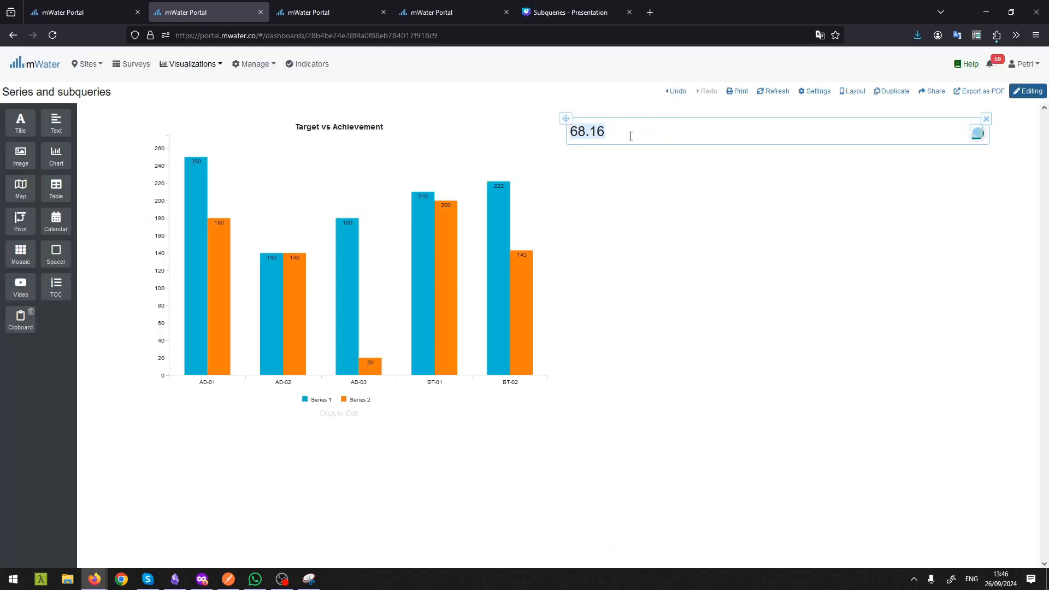
pyautogui.write('Tpta')
pyautogui.press('BackSpace')
pyautogui.press('BackSpace')
pyautogui.press('BackSpace')
pyautogui.write('otal ac')
pyautogui.write('hievemnt vs tar')
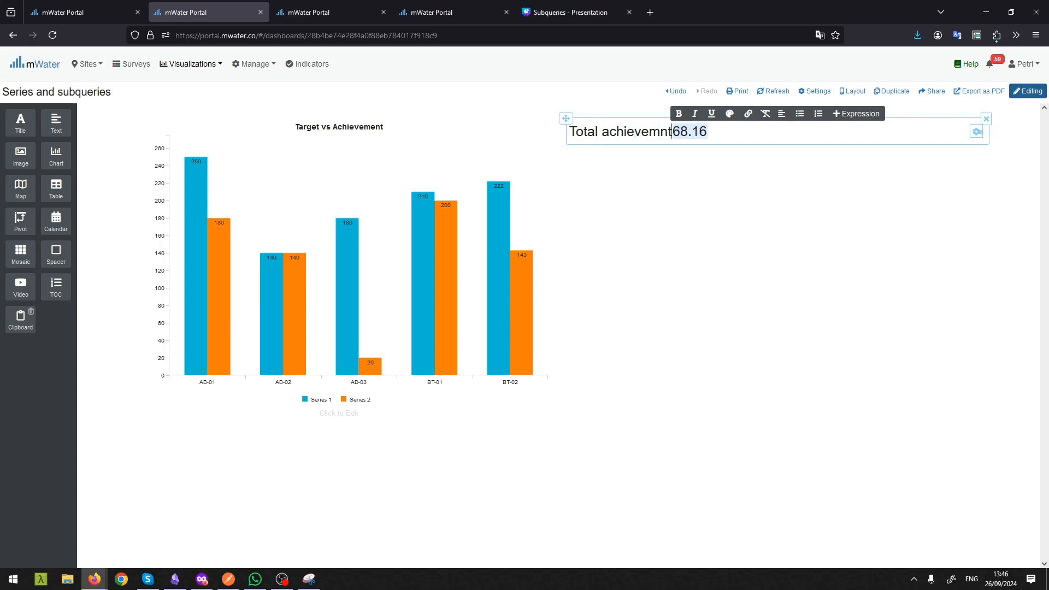
pyautogui.press('BackSpace')
pyautogui.press('BackSpace')
pyautogui.press('BackSpace')
pyautogui.press('BackSpace')
pyautogui.press('BackSpace')
pyautogui.press('BackSpace')
pyautogui.press('BackSpace')
pyautogui.press('BackSpace')
pyautogui.press('BackSpace')
pyautogui.write('nt ta')
pyautogui.press('BackSpace')
pyautogui.press('BackSpace')
pyautogui.write('vs target')
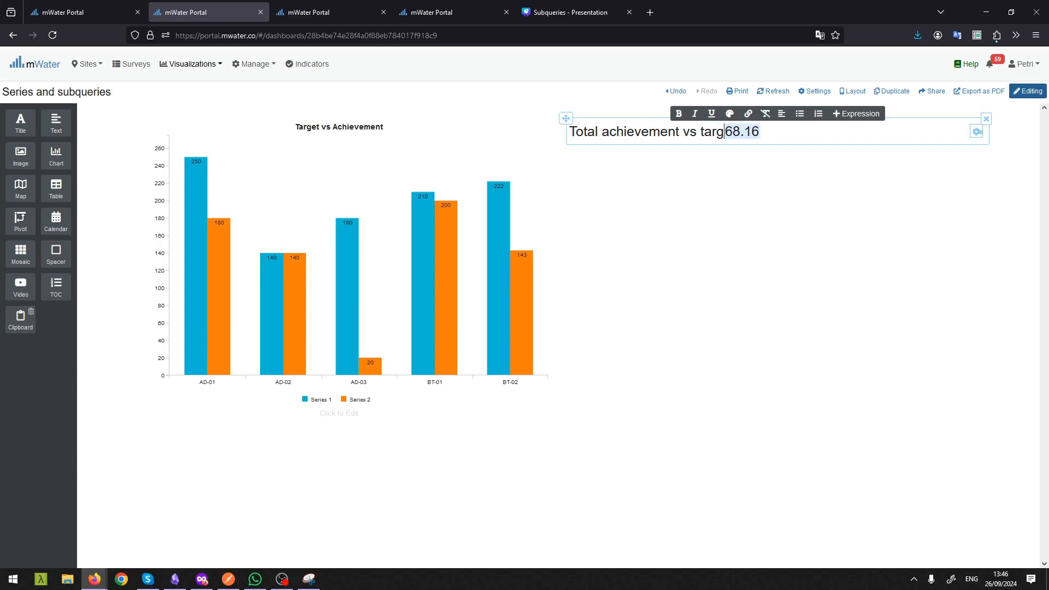
pyautogui.press('End')
pyautogui.write('%')
pyautogui.click(757, 295)
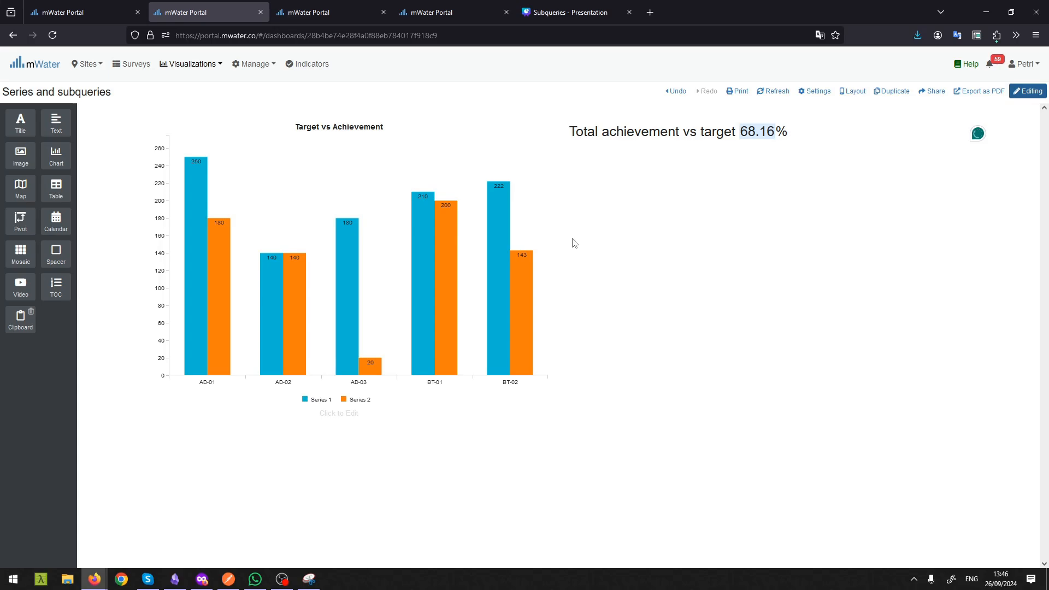
# Add a pivot table below the chart and open its data source selection.
pyautogui.moveTo(20, 221); pyautogui.dragTo(513, 436)
pyautogui.scroll(-5, 601, 415)
pyautogui.scroll(2, 568, 389)
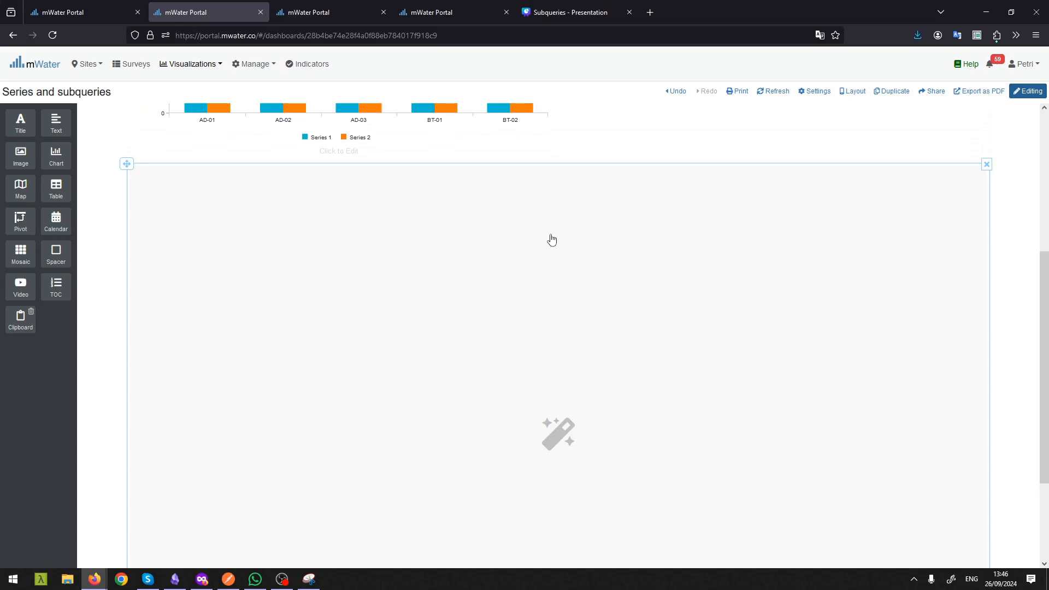
pyautogui.scroll(-1, 552, 237)
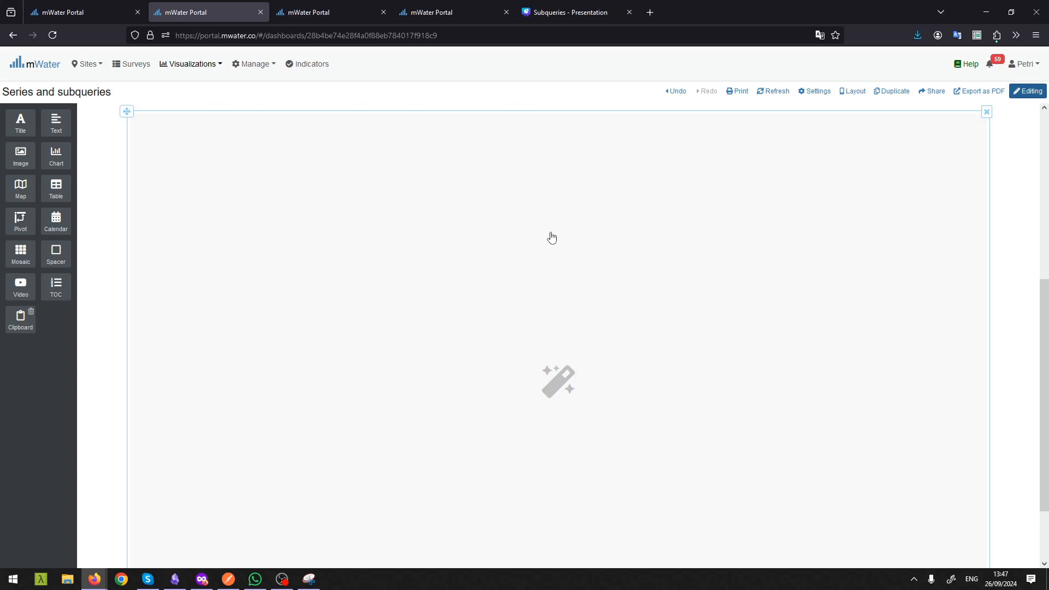
pyautogui.scroll(2, 552, 236)
pyautogui.scroll(-2, 551, 236)
pyautogui.click(551, 235)
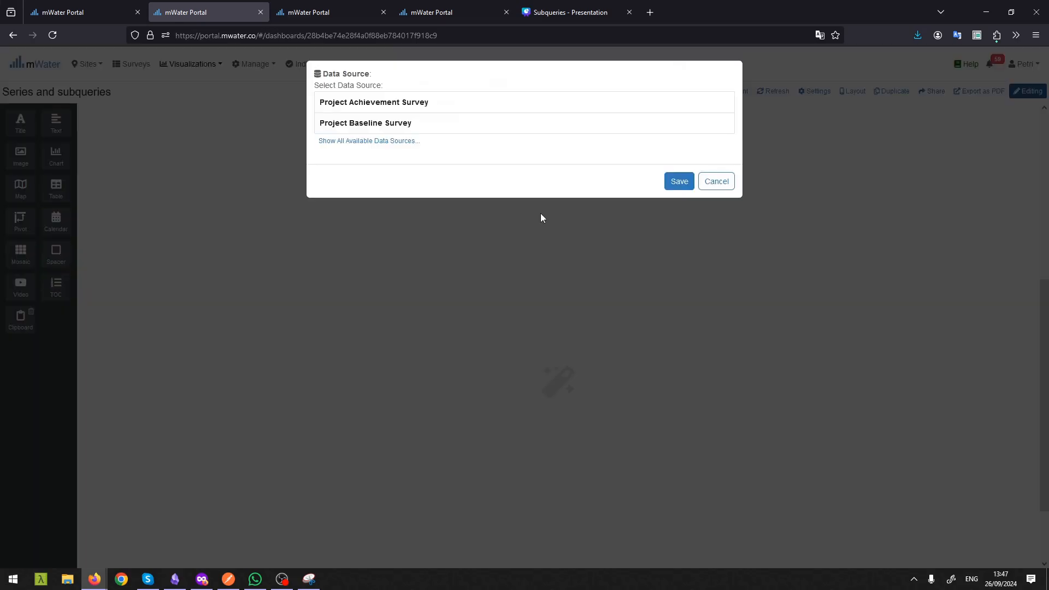
# Base the pivot table on Project Baseline Survey, with Project Code as the rows and Target as the value.
pyautogui.click(384, 124)
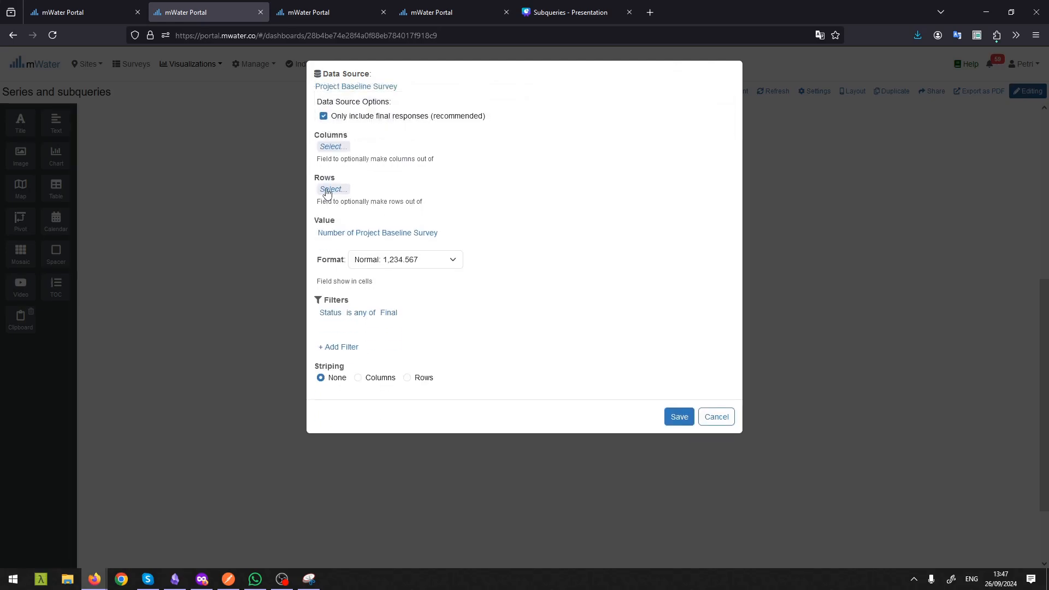
pyautogui.click(328, 189)
pyautogui.click(73, 173)
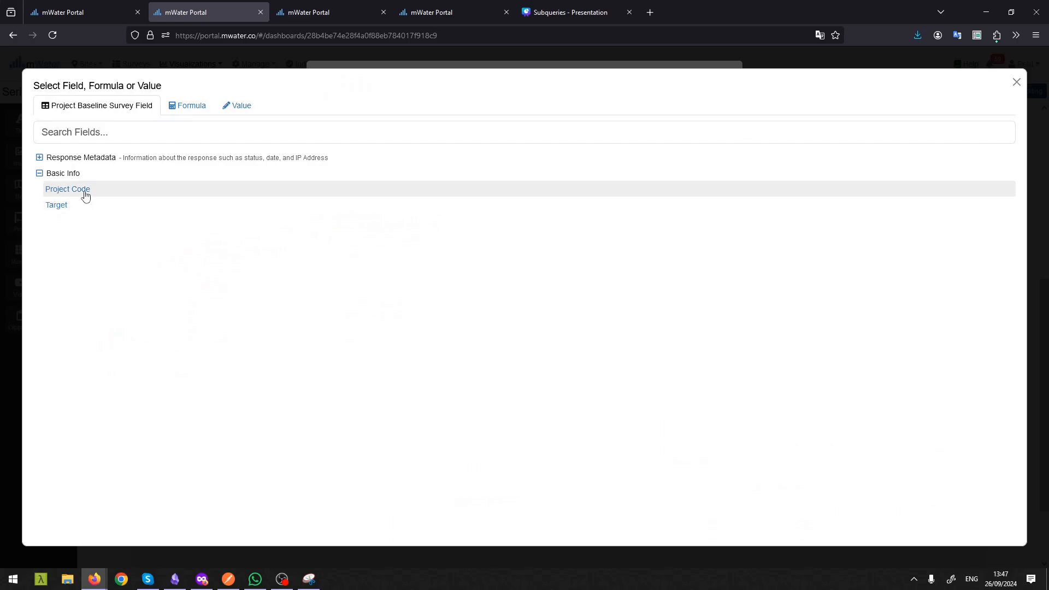
pyautogui.click(84, 191)
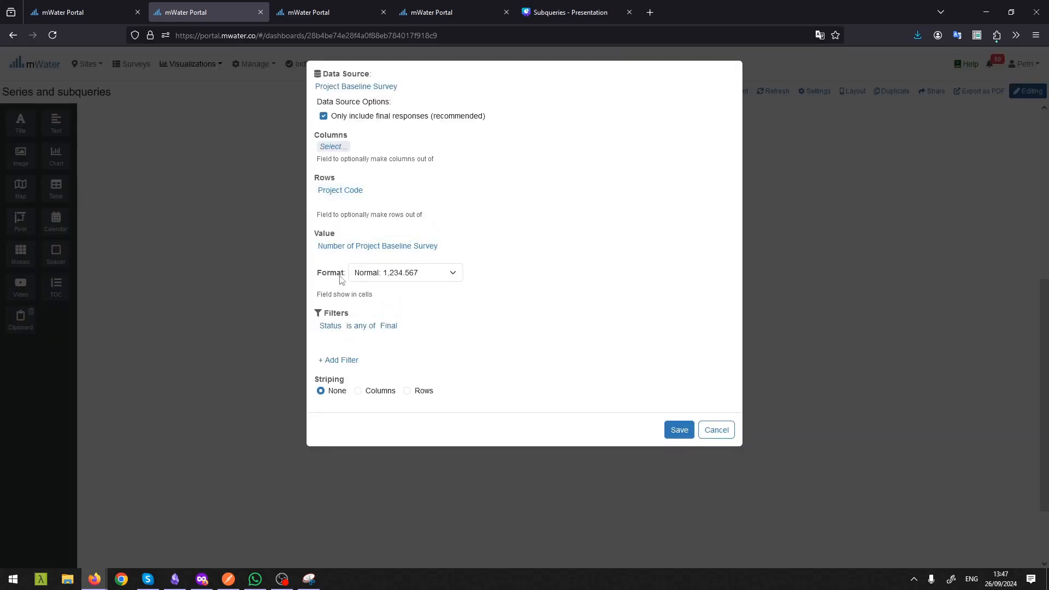
pyautogui.click(342, 247)
pyautogui.click(65, 190)
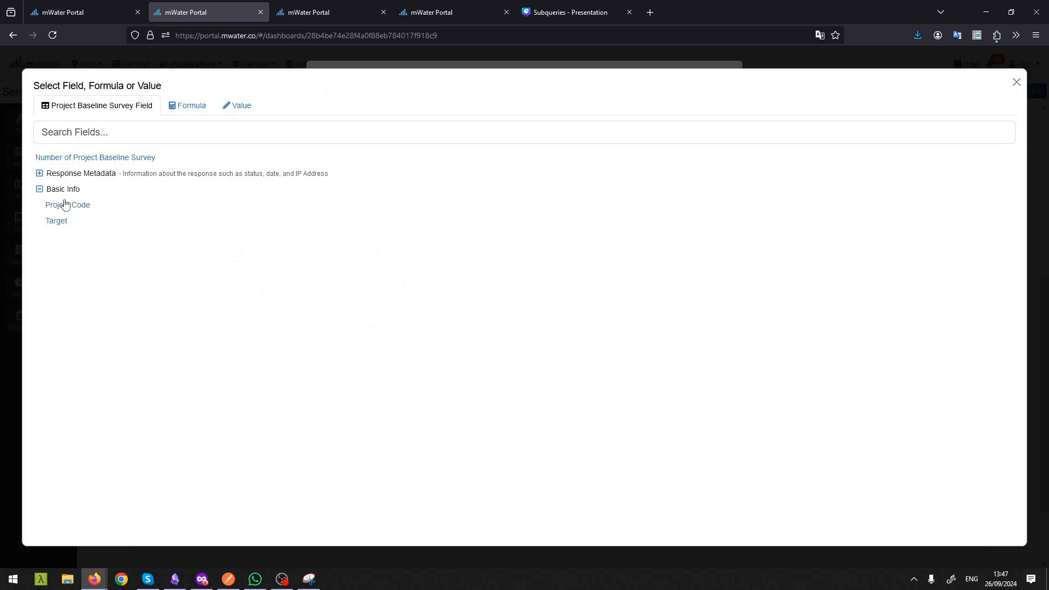
pyautogui.click(58, 221)
pyautogui.click(678, 437)
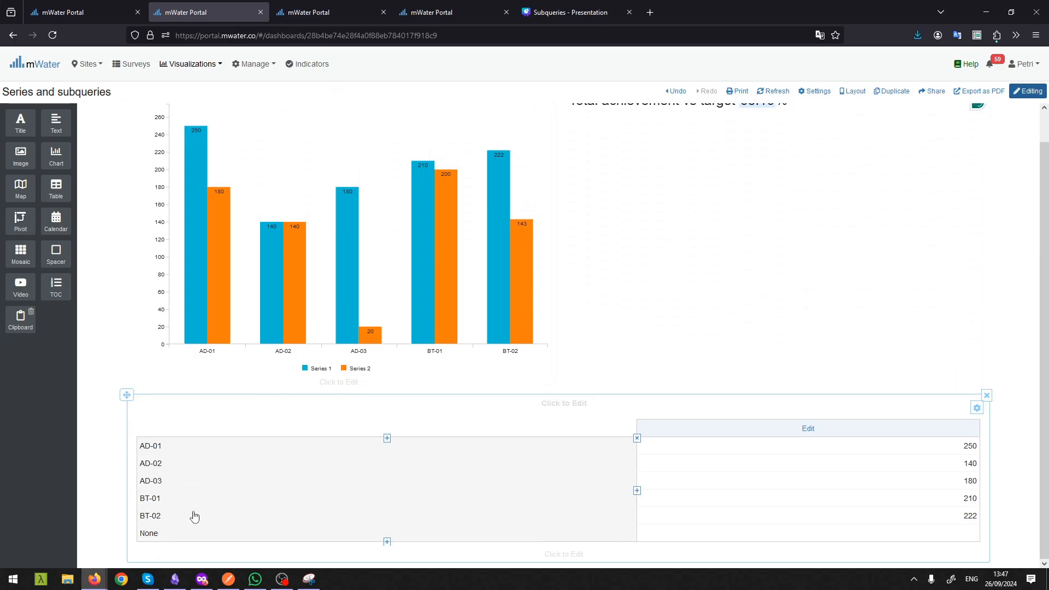
# Label the pivot table's value column "Target".
pyautogui.click(797, 431)
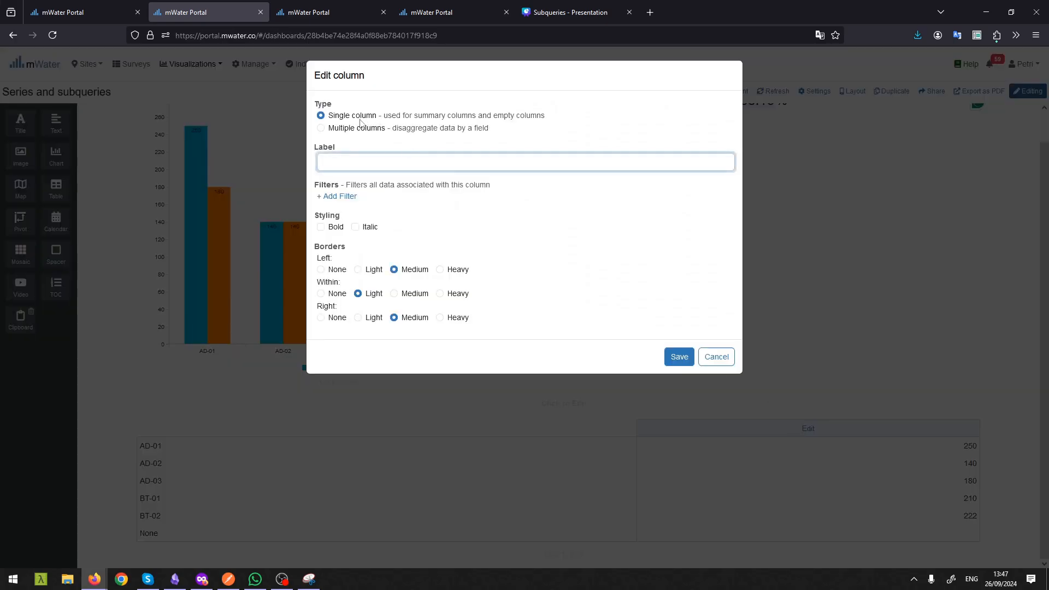
pyautogui.write('target')
pyautogui.press('Home')
pyautogui.press('Delete')
pyautogui.write('T')
pyautogui.click(680, 360)
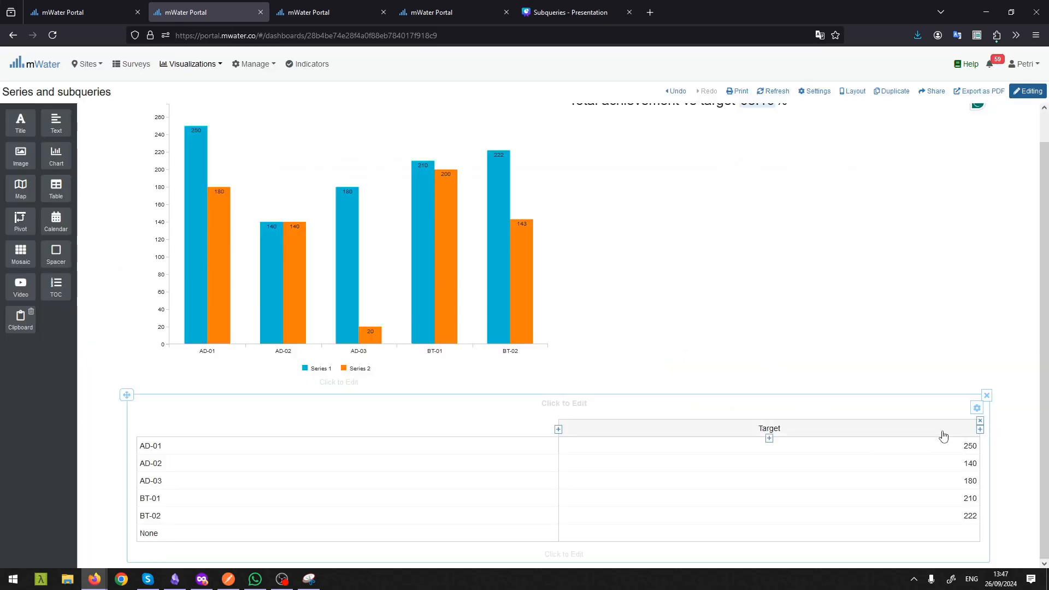
# Add a single column after Target in the pivot table and label it "Achievement".
pyautogui.click(980, 432)
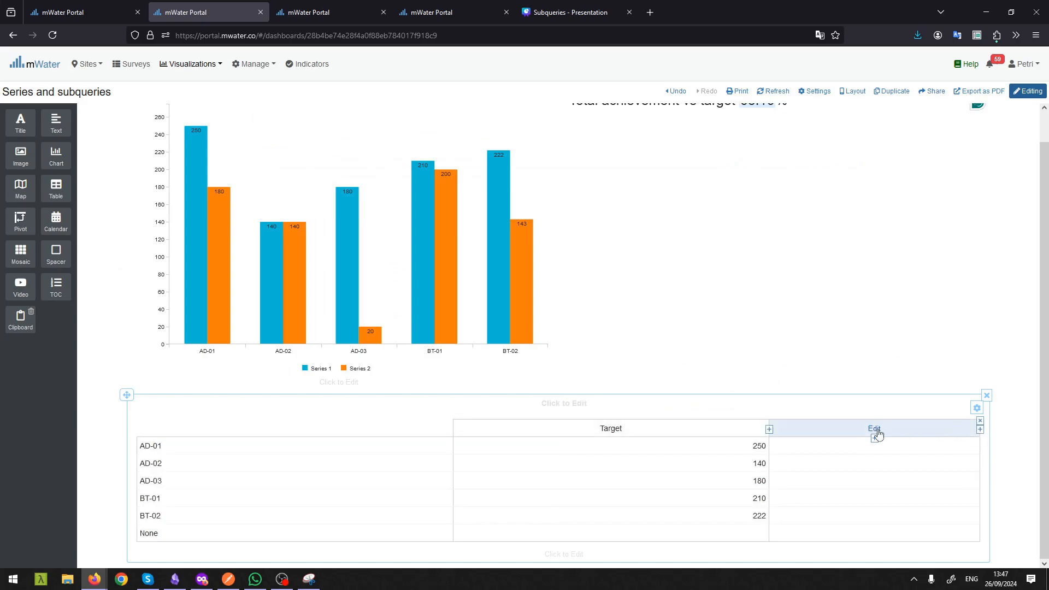
pyautogui.click(876, 430)
pyautogui.click(382, 117)
pyautogui.click(351, 161)
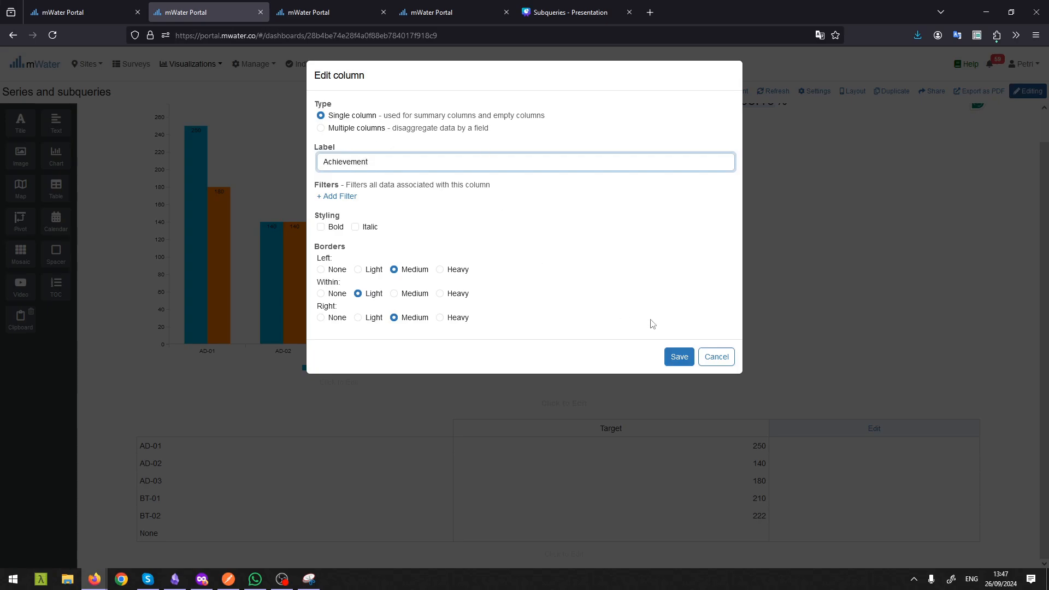
pyautogui.click(676, 356)
# Override the Achievement cells' data source with Project Achievement Survey, disaggregated by its Project Code field.
pyautogui.click(802, 454)
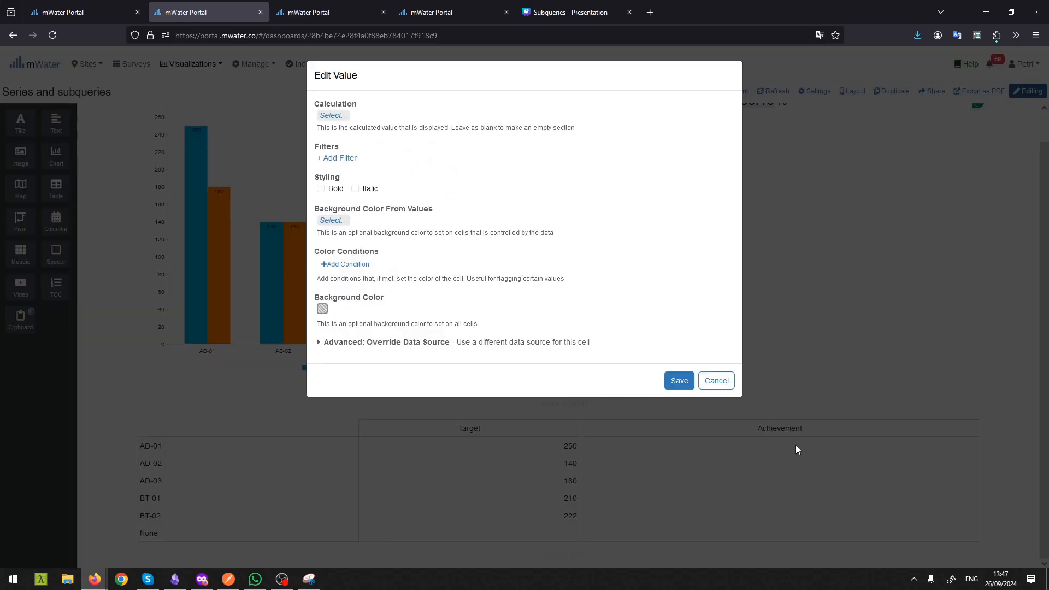
pyautogui.click(343, 346)
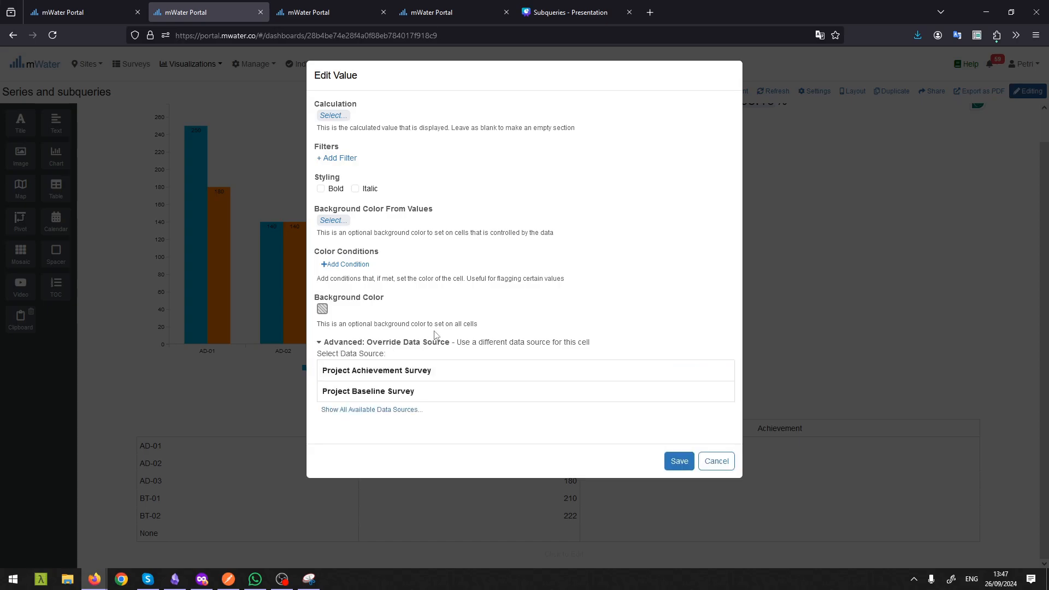
pyautogui.click(372, 371)
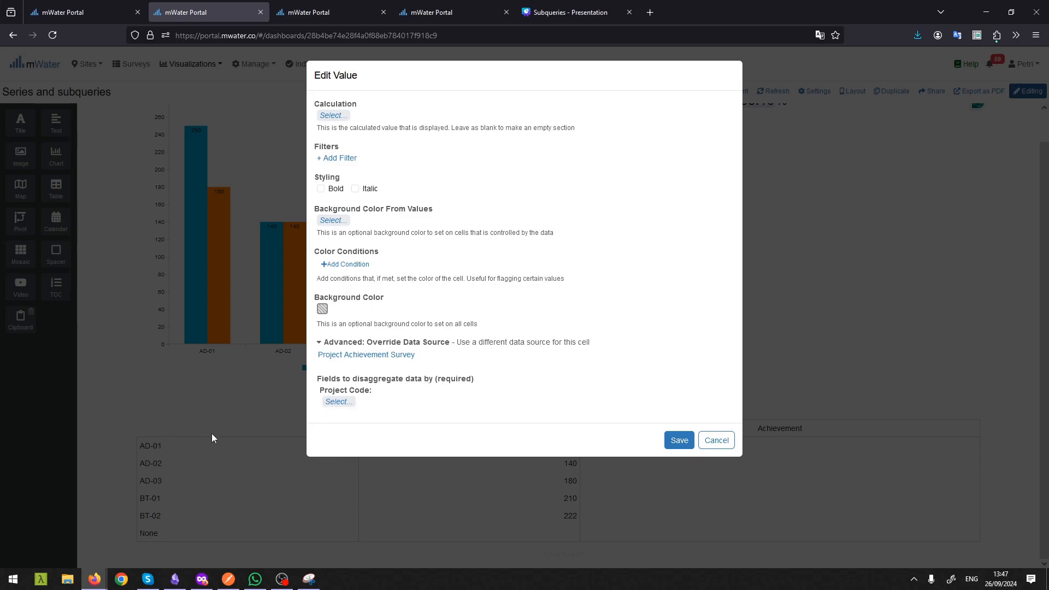
pyautogui.click(336, 403)
pyautogui.click(39, 173)
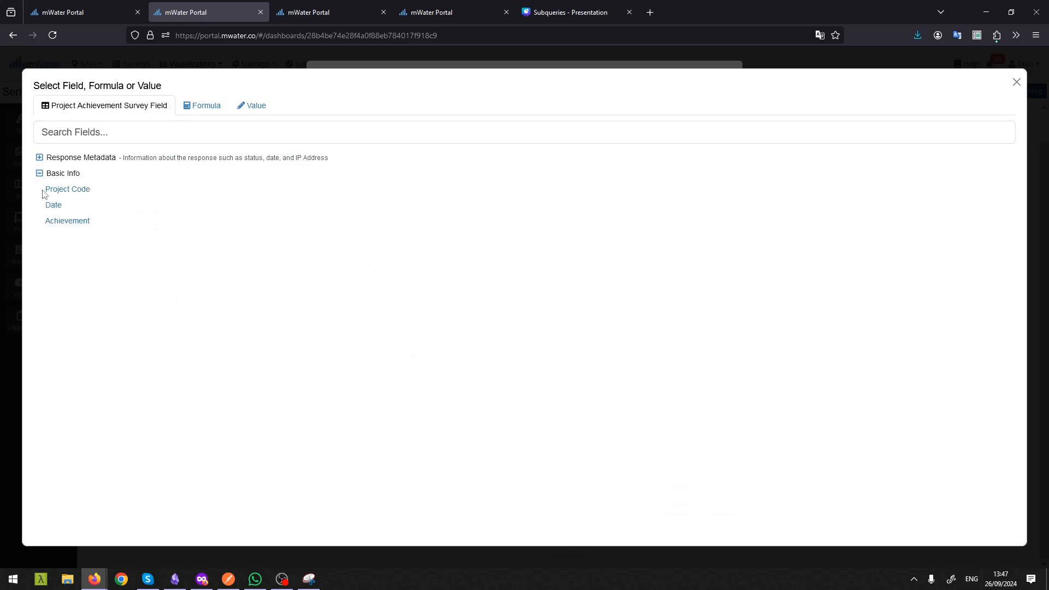
pyautogui.click(53, 190)
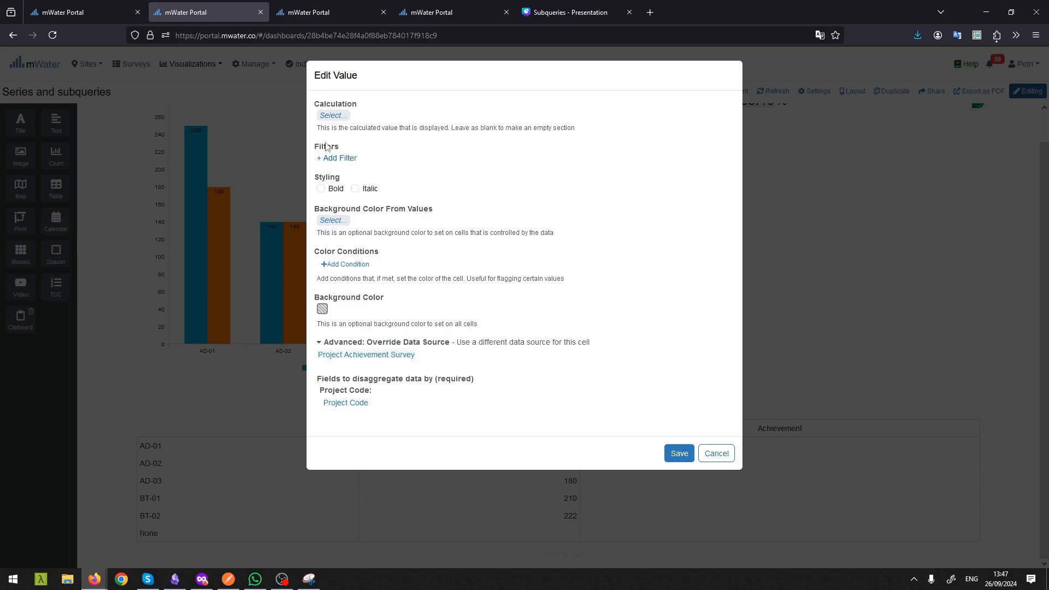
# Calculate the Achievement column's cells from the survey's Achievement field, change its aggregation, and save the value settings.
pyautogui.click(326, 116)
pyautogui.click(63, 189)
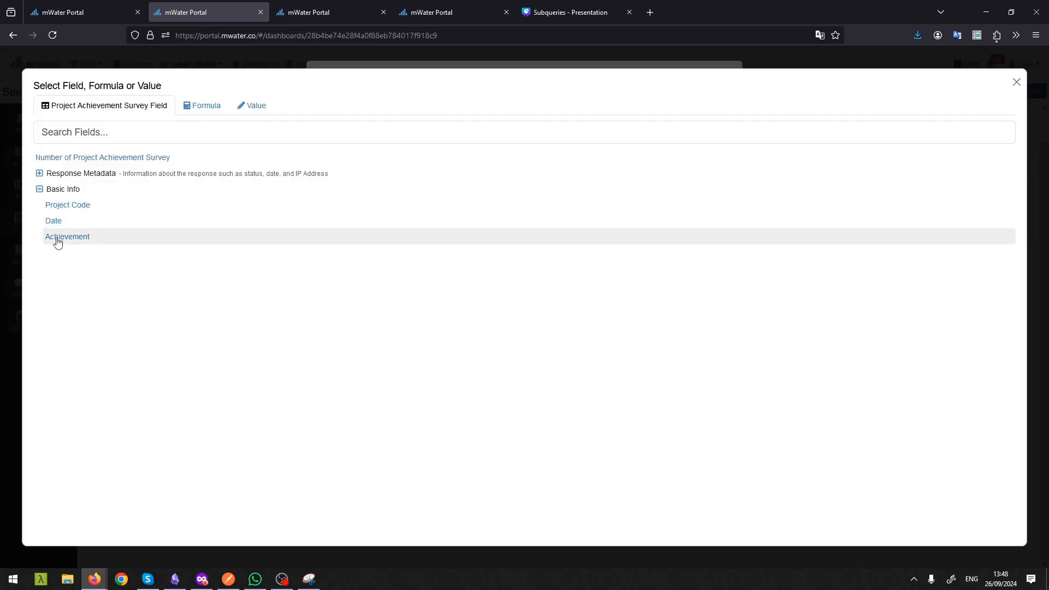
pyautogui.click(57, 238)
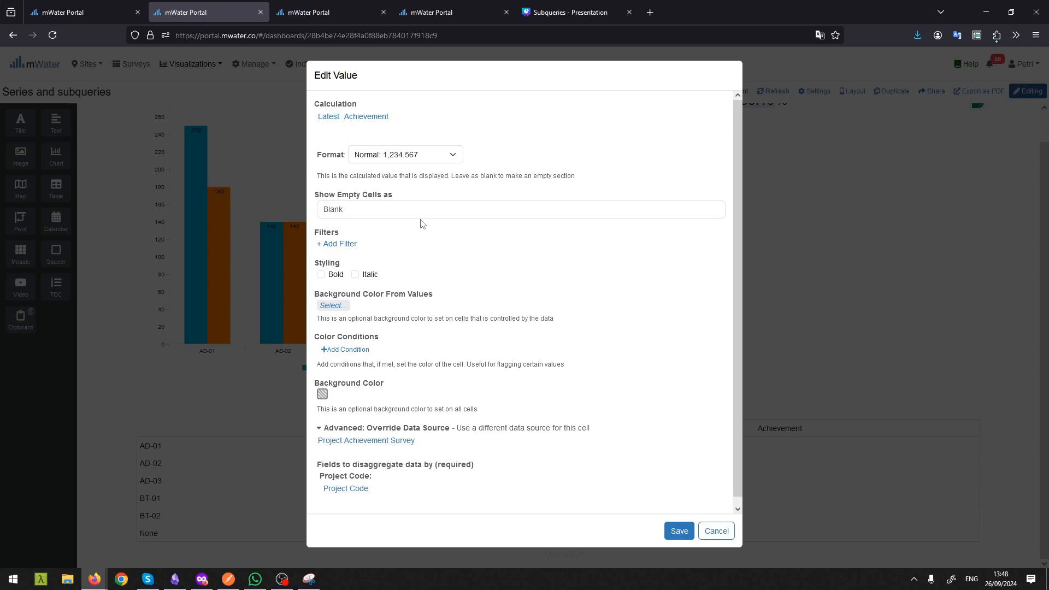
pyautogui.click(329, 116)
pyautogui.click(352, 266)
pyautogui.click(679, 531)
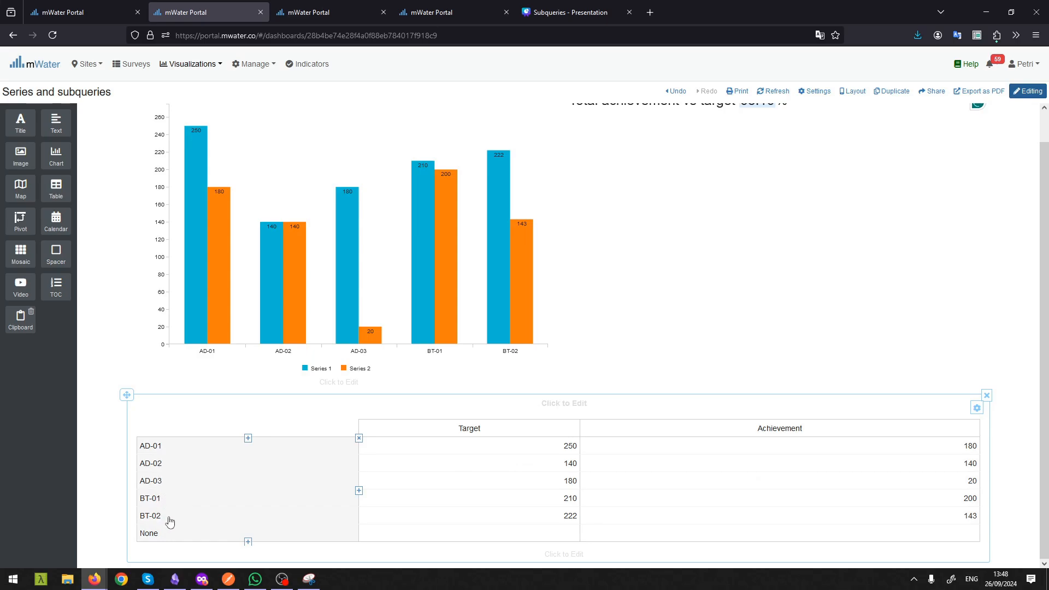
pyautogui.scroll(1, 128, 417)
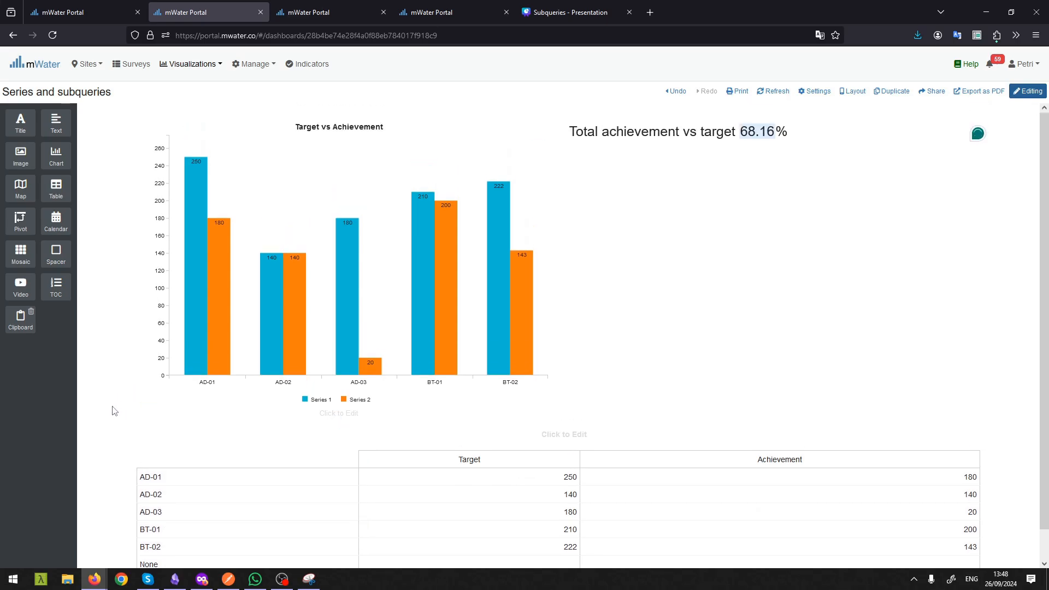